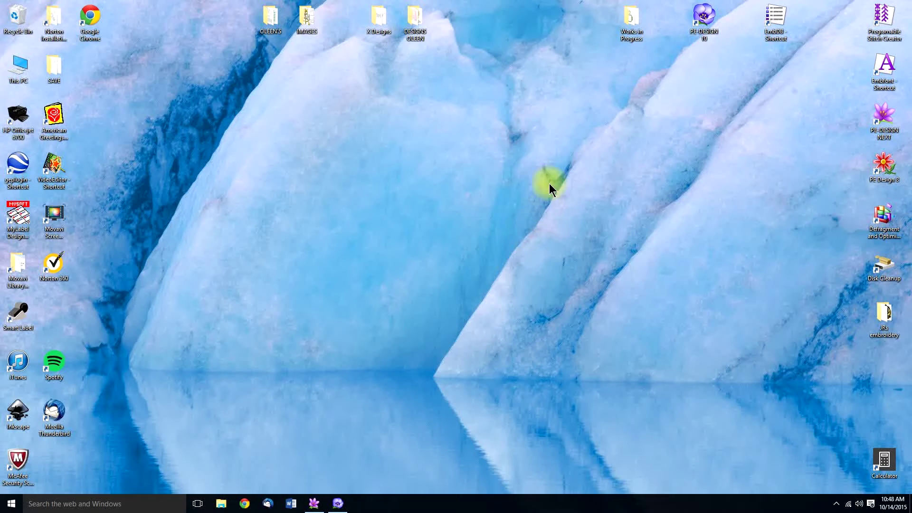
- Restore the PE-Design NEXT window with the mug and letter A design from the taskbar
{"action": "left_click", "coordinate": [313, 505]}
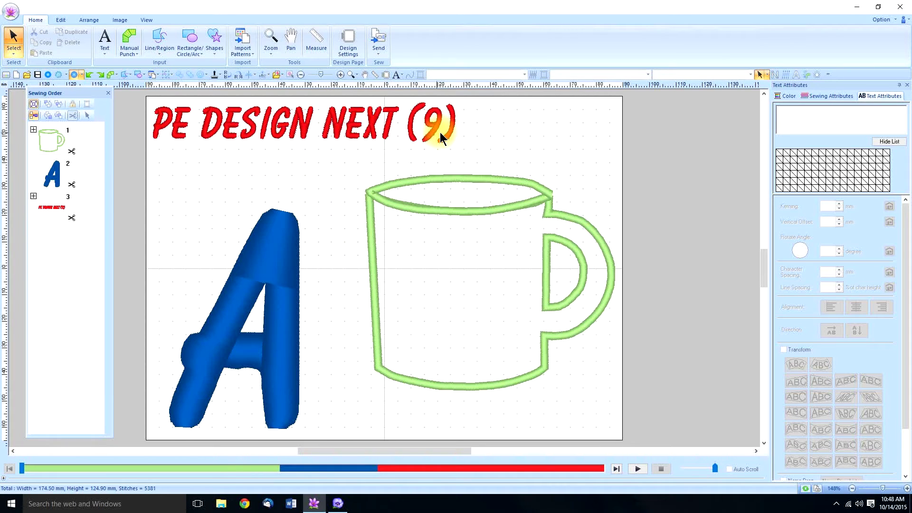
{"action": "left_click", "coordinate": [338, 504]}
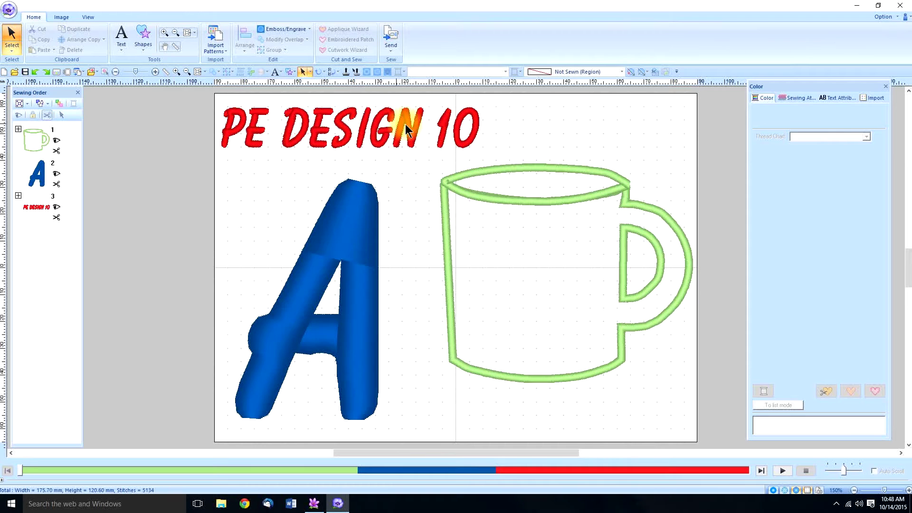
{"action": "left_click", "coordinate": [314, 505]}
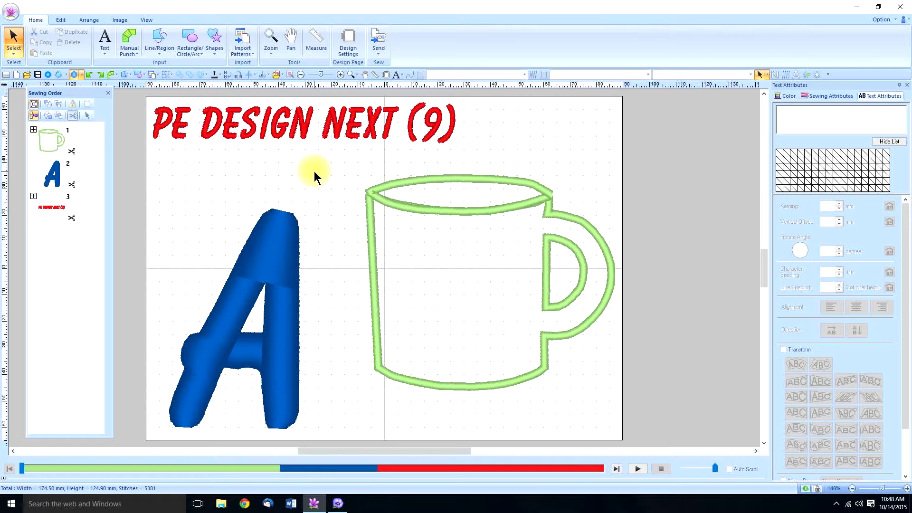
- Convert the blue letter A text into an outline shape
{"action": "left_click", "coordinate": [278, 246]}
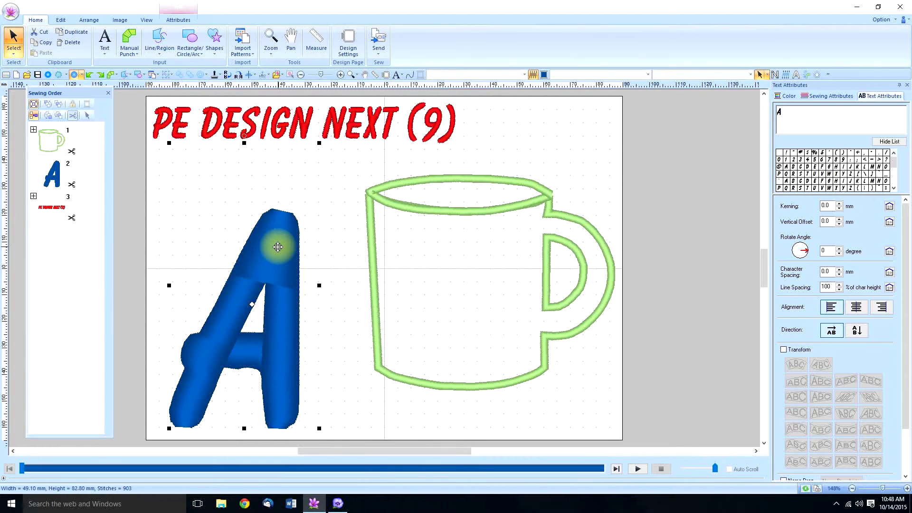
{"action": "left_click", "coordinate": [177, 21]}
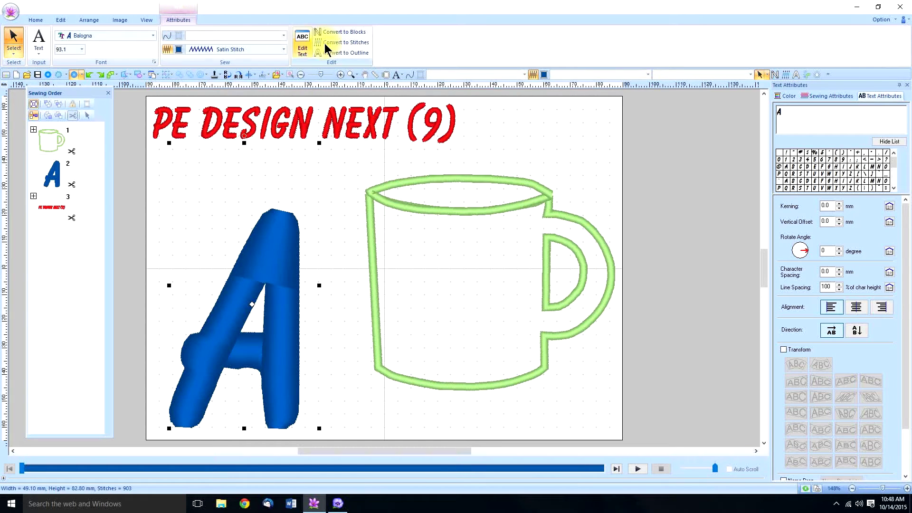
{"action": "left_click", "coordinate": [337, 53]}
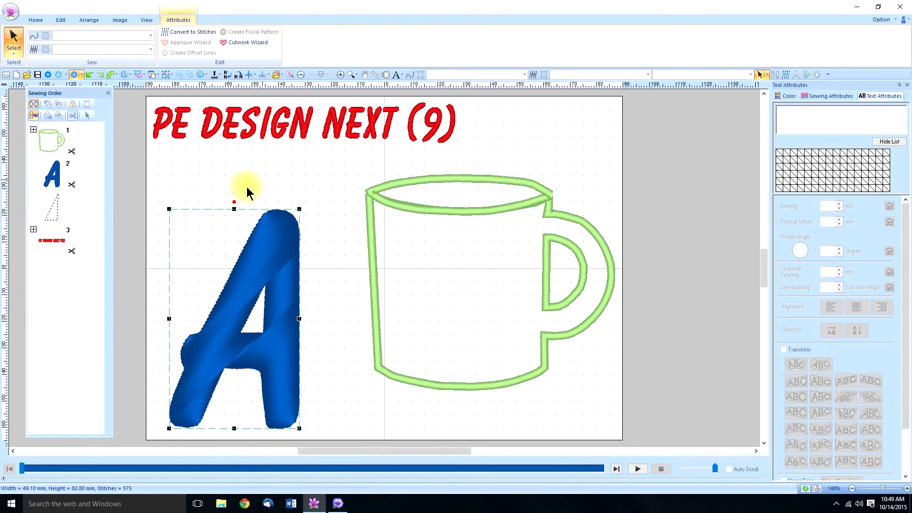
- Ungroup the converted A, then reselect it with the Attributes options showing
{"action": "left_click", "coordinate": [59, 19]}
{"action": "left_click", "coordinate": [76, 40]}
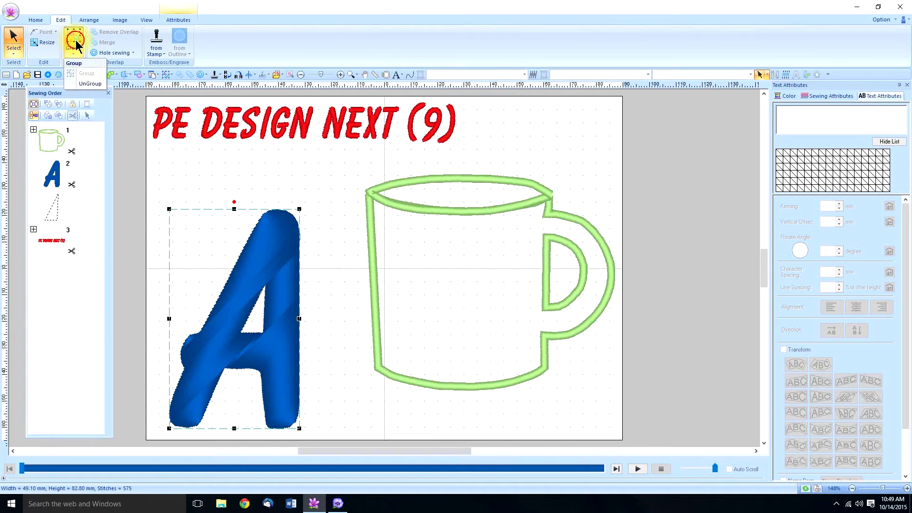
{"action": "left_click", "coordinate": [91, 84]}
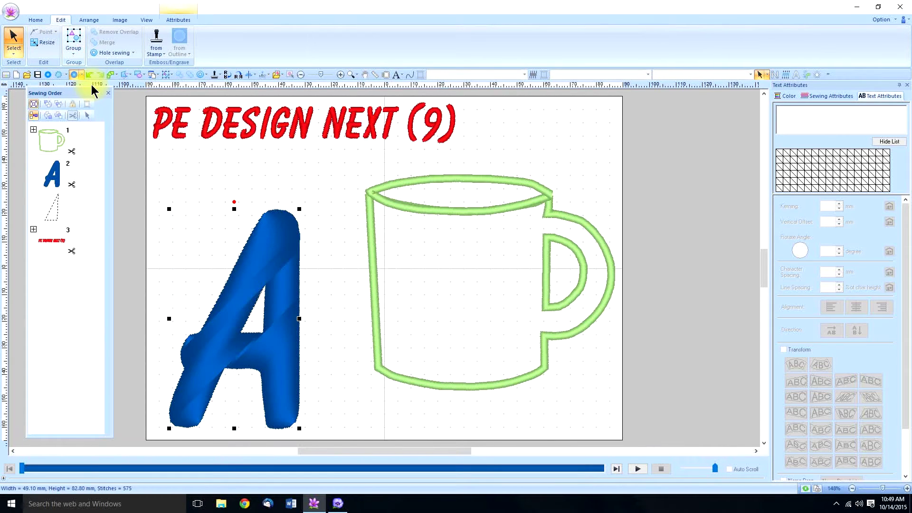
{"action": "left_click", "coordinate": [178, 20]}
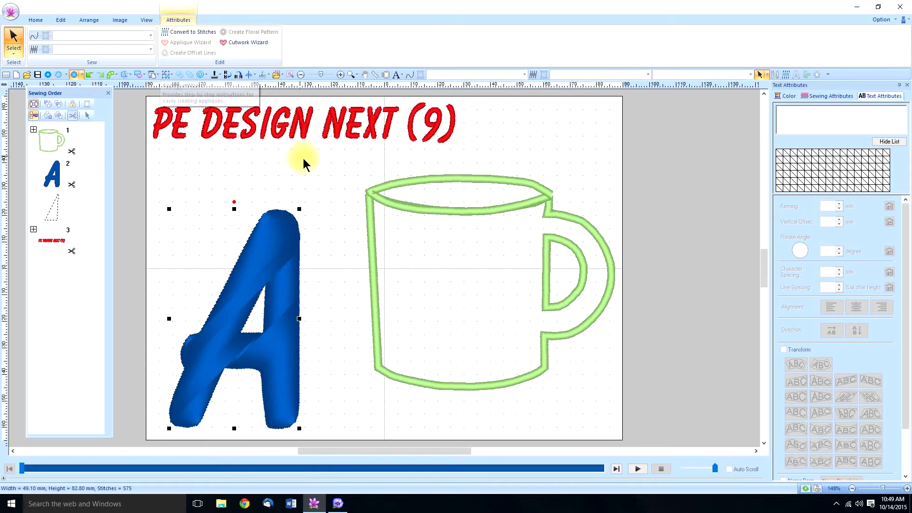
{"action": "left_click", "coordinate": [341, 167]}
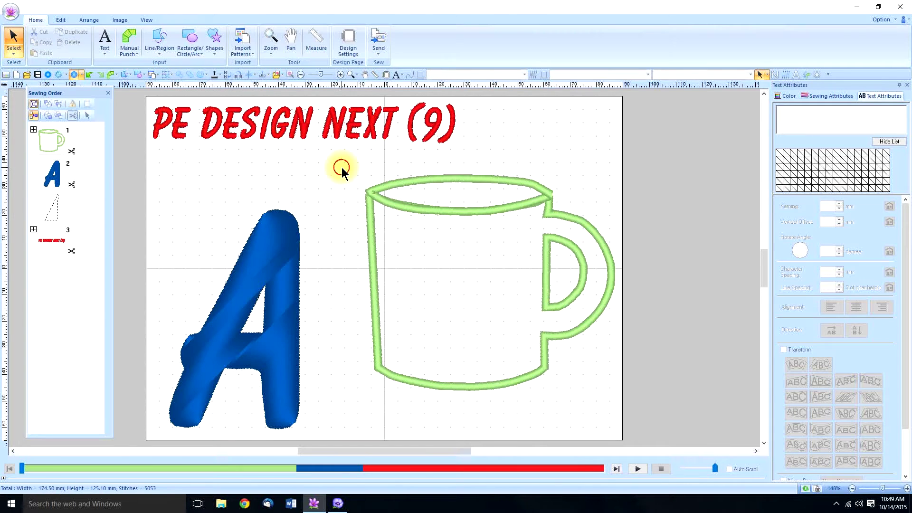
{"action": "left_click", "coordinate": [267, 253]}
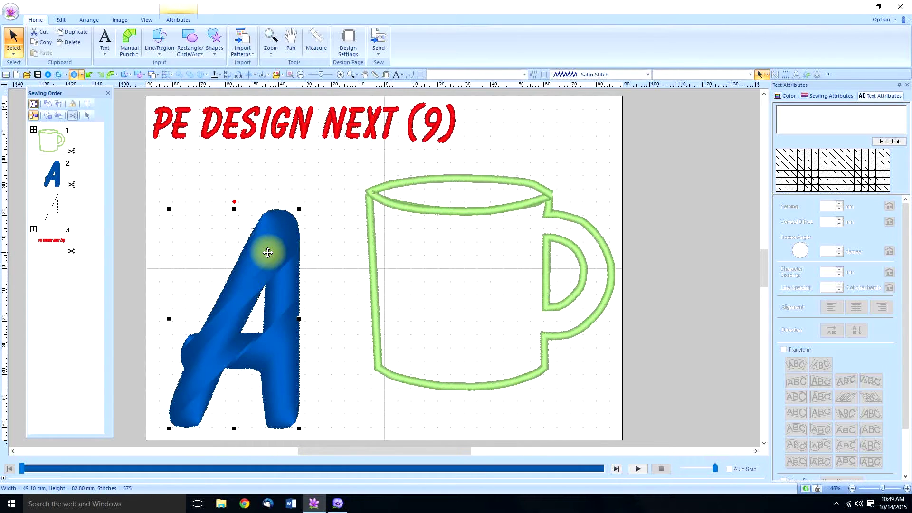
{"action": "left_click", "coordinate": [183, 20]}
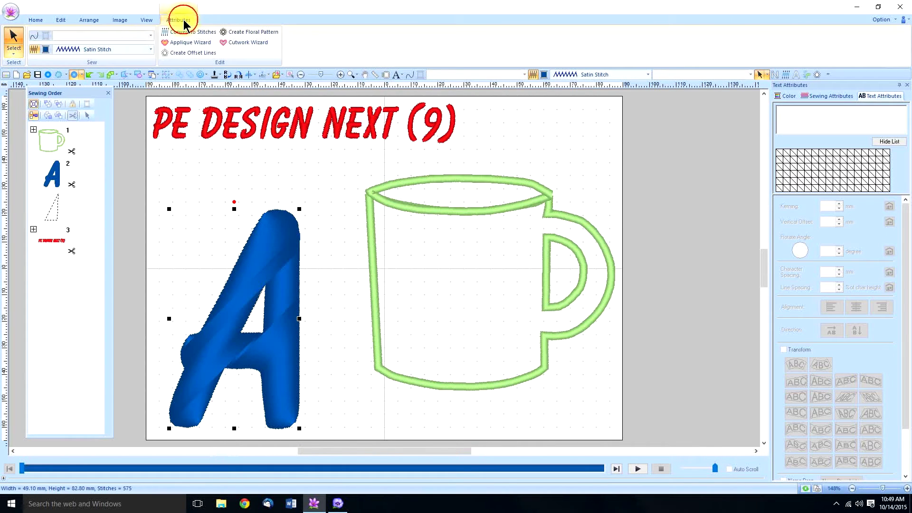
- Make the A an appliqué using default settings: V Stitch tack-down, Satin Stitch covering, hole sewing
{"action": "left_click", "coordinate": [199, 42]}
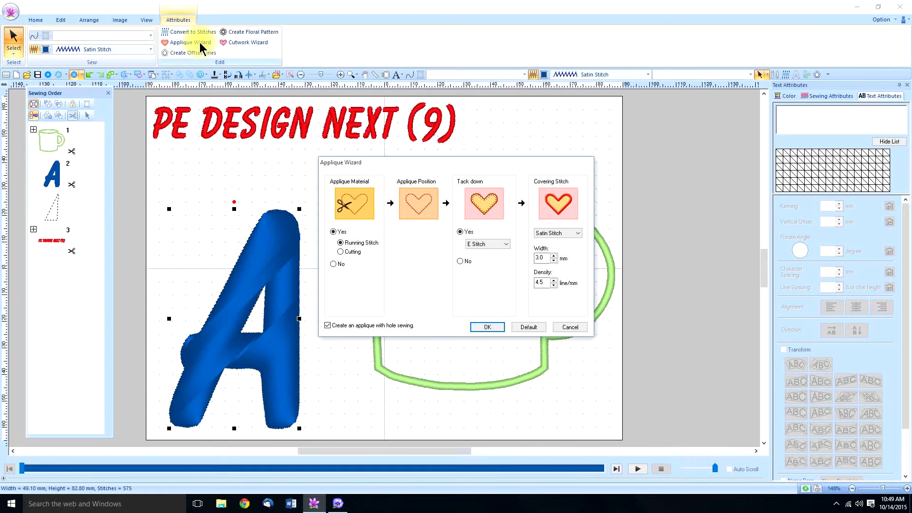
{"action": "left_click", "coordinate": [532, 326]}
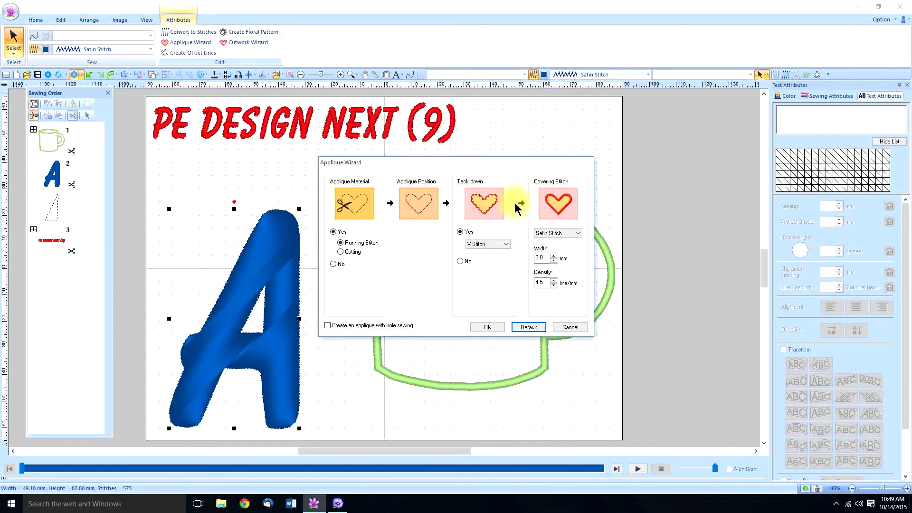
{"action": "left_click", "coordinate": [506, 244]}
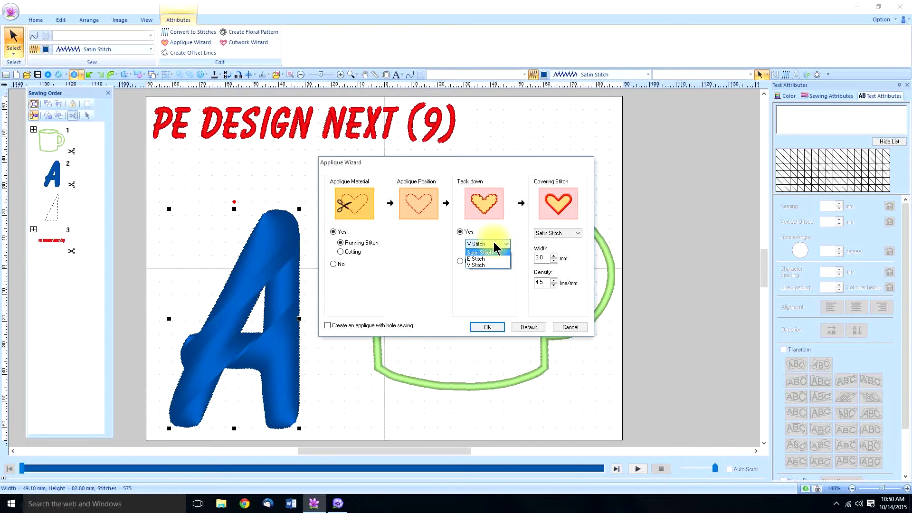
{"action": "left_click", "coordinate": [494, 245]}
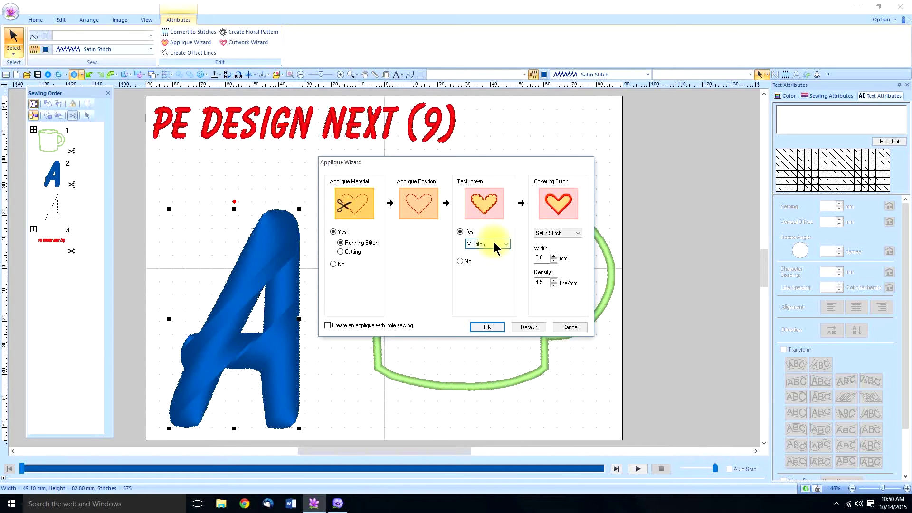
{"action": "left_click", "coordinate": [578, 232]}
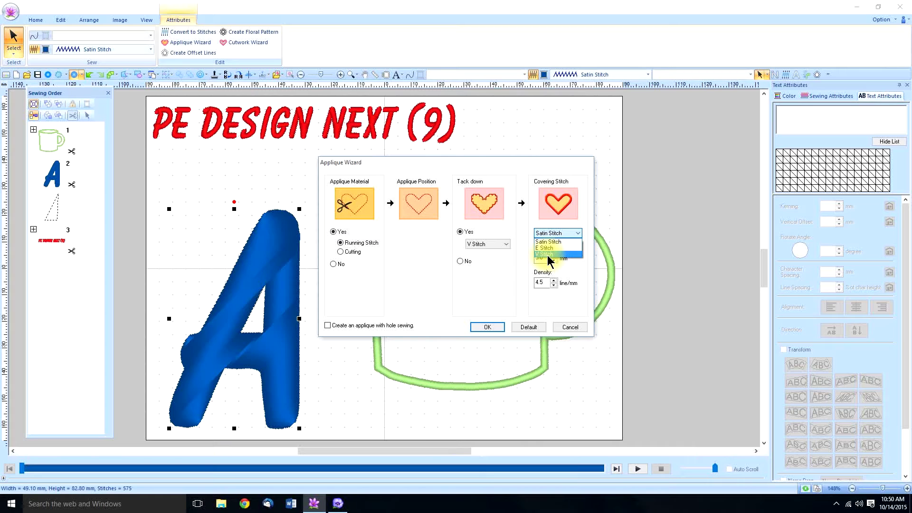
{"action": "left_click", "coordinate": [564, 233]}
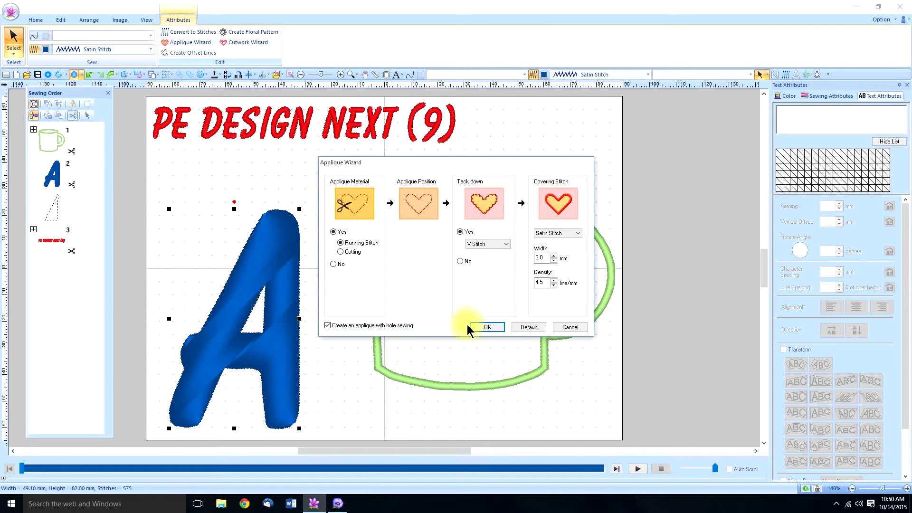
{"action": "left_click", "coordinate": [490, 326]}
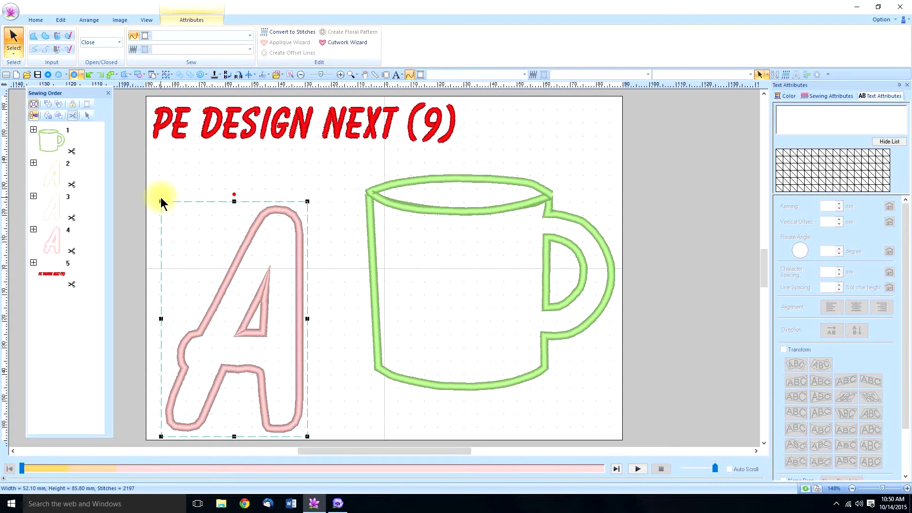
- Expand sewing-order groups 2, 3 and 4 into parts 2-1 to 4-4, then deselect
{"action": "left_click", "coordinate": [33, 163]}
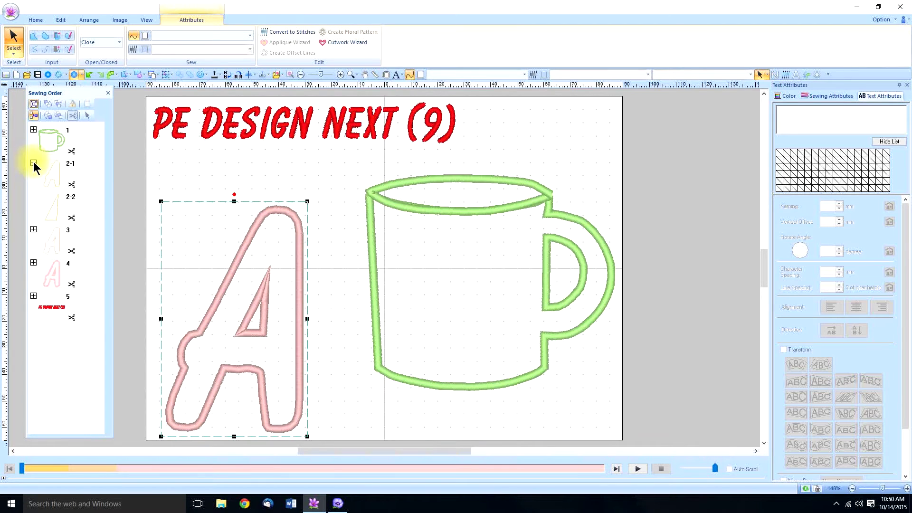
{"action": "left_click", "coordinate": [57, 181]}
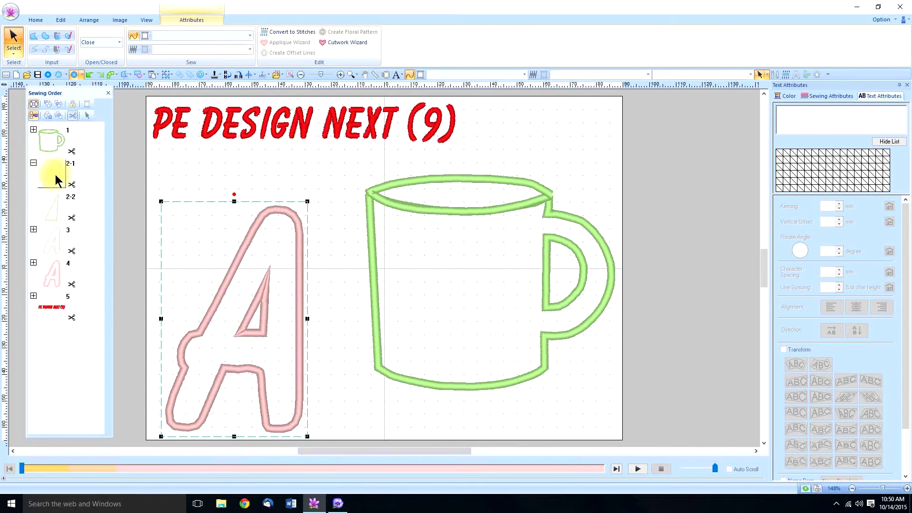
{"action": "left_click", "coordinate": [51, 165]}
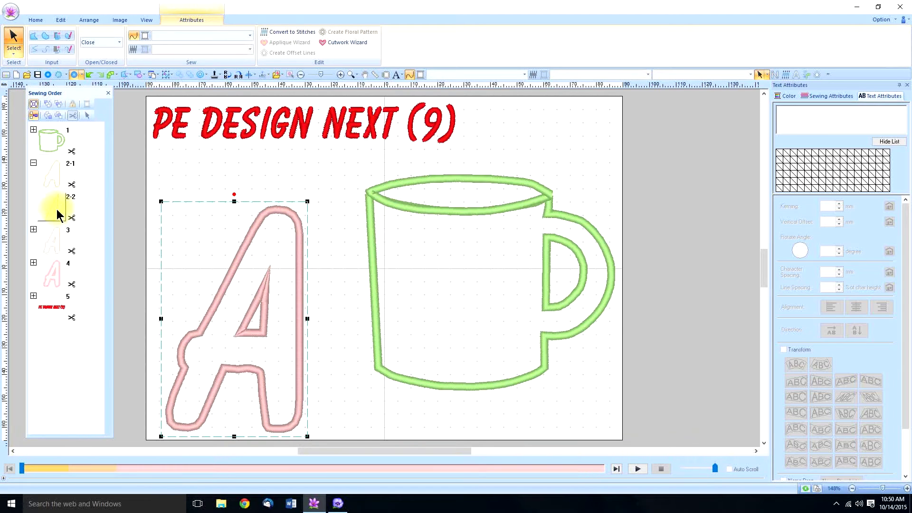
{"action": "left_click", "coordinate": [50, 174]}
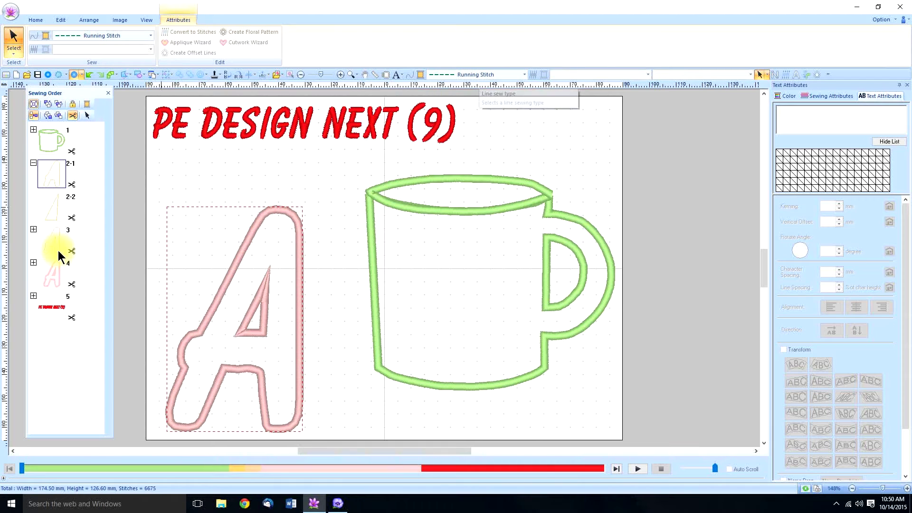
{"action": "left_click", "coordinate": [33, 229]}
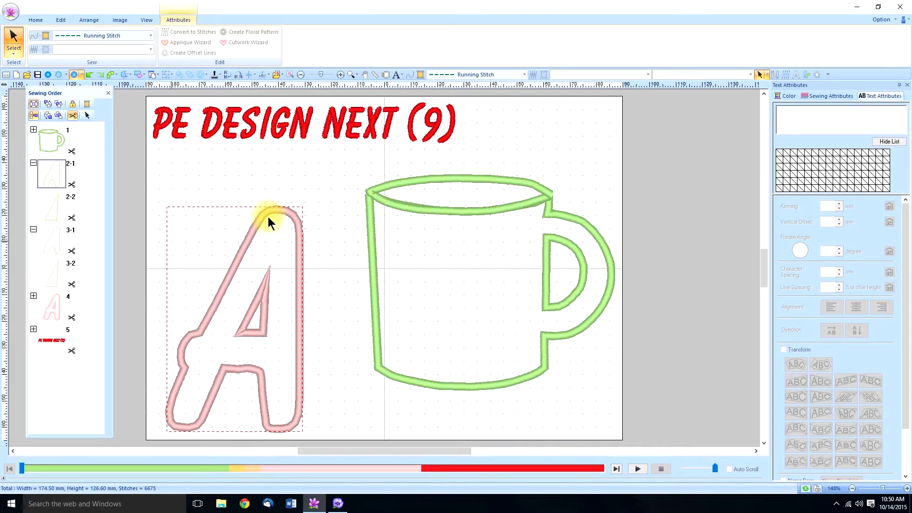
{"action": "left_click", "coordinate": [53, 269]}
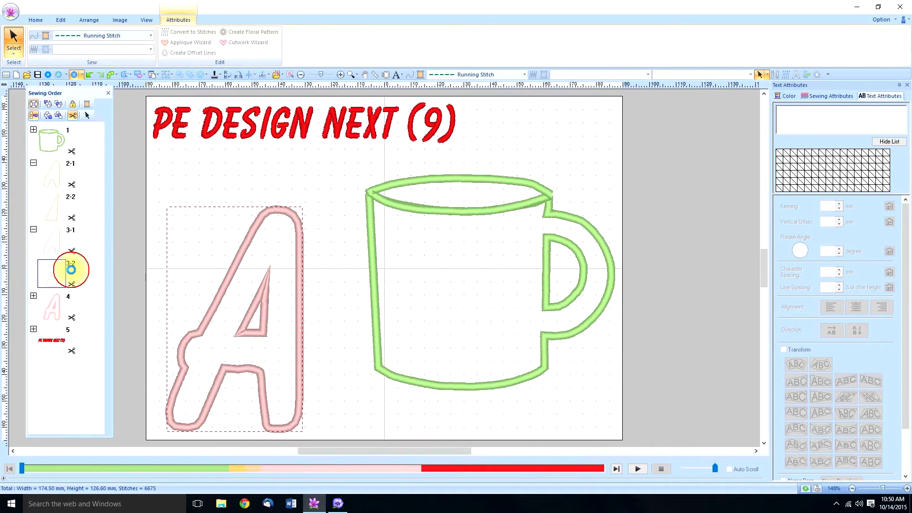
{"action": "left_click", "coordinate": [33, 296]}
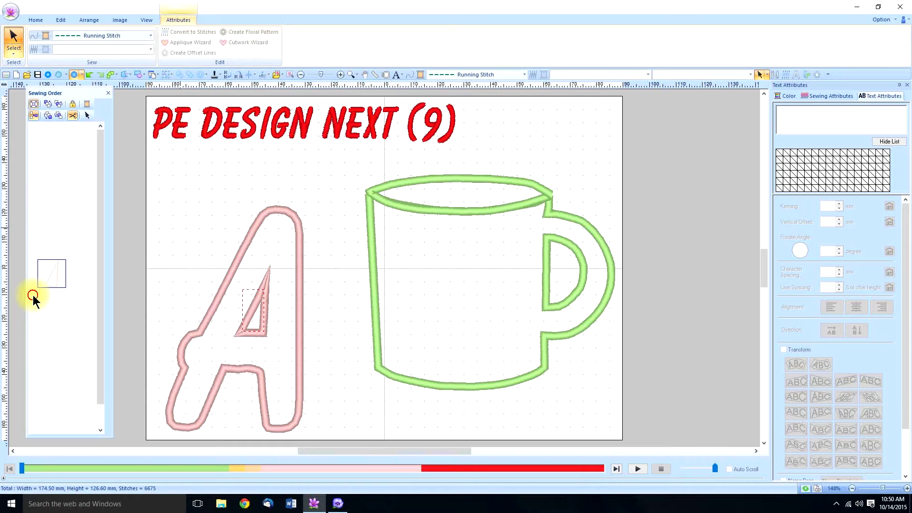
{"action": "left_click", "coordinate": [50, 309]}
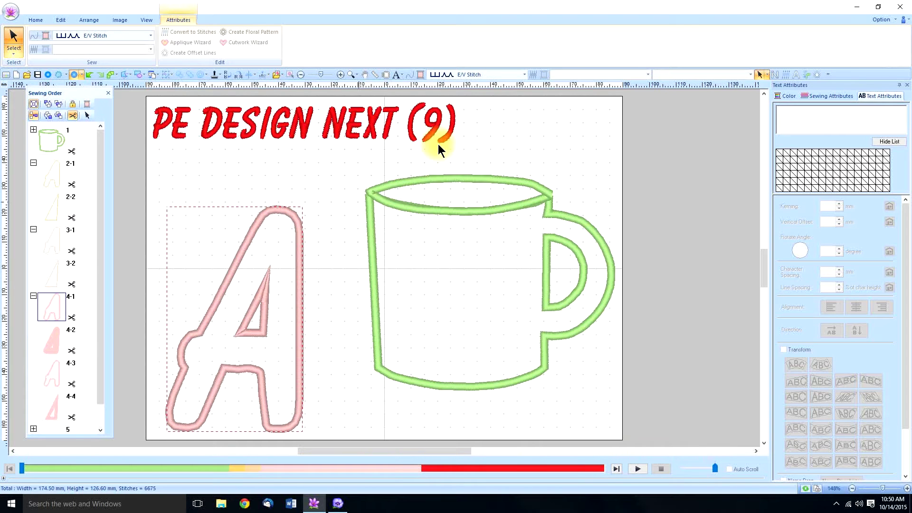
{"action": "left_click", "coordinate": [47, 375]}
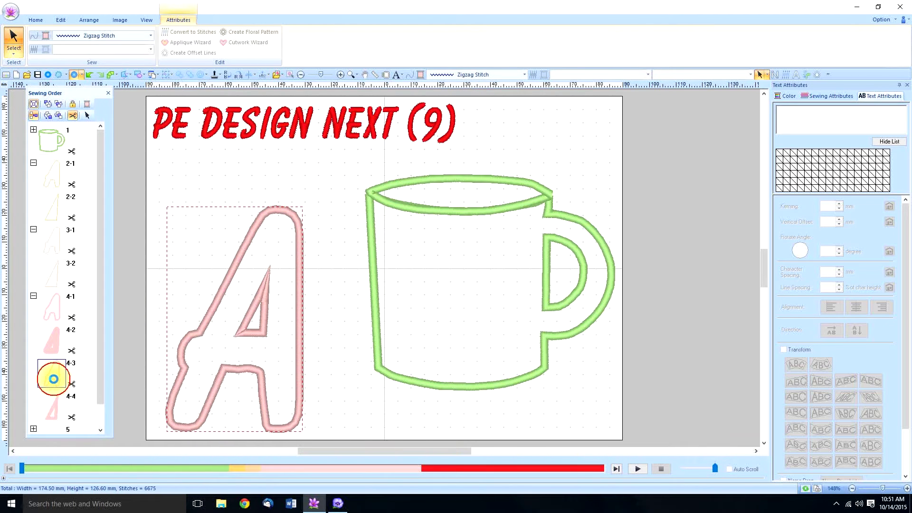
{"action": "left_click", "coordinate": [333, 171]}
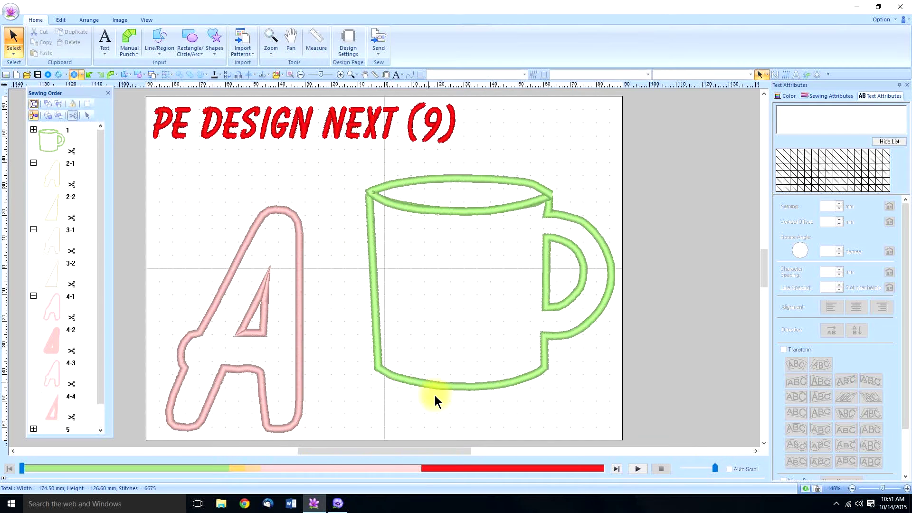
- In PE-Design 10, set the A's Applique Wizard to defaults with Replace as output pattern
{"action": "left_click", "coordinate": [344, 507]}
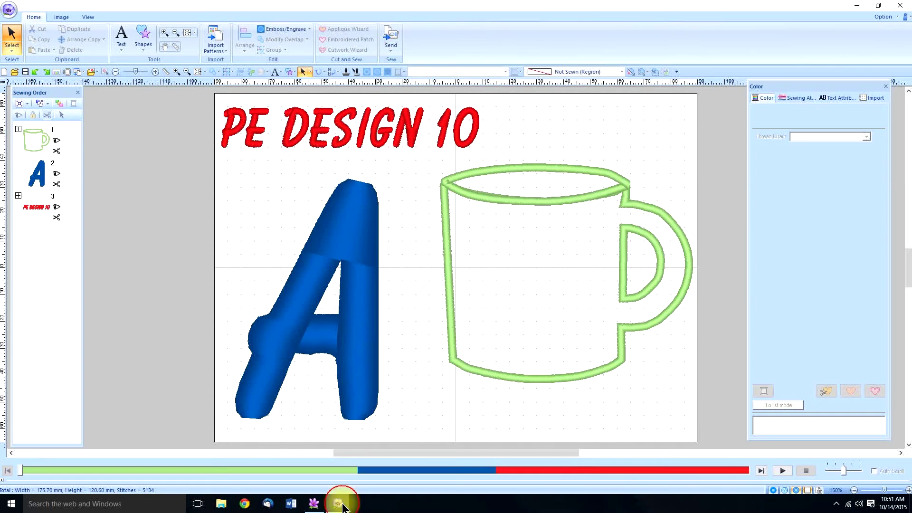
{"action": "left_click", "coordinate": [338, 505]}
{"action": "left_click", "coordinate": [354, 224]}
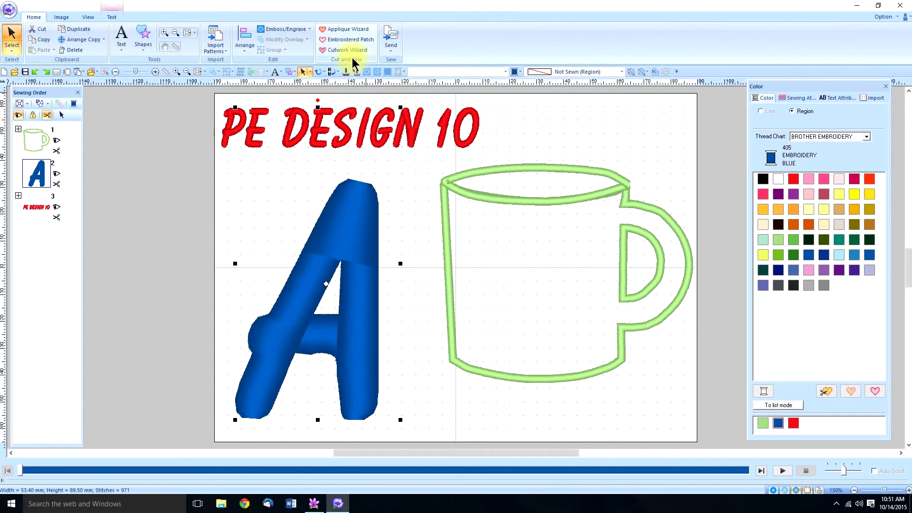
{"action": "left_click", "coordinate": [344, 29]}
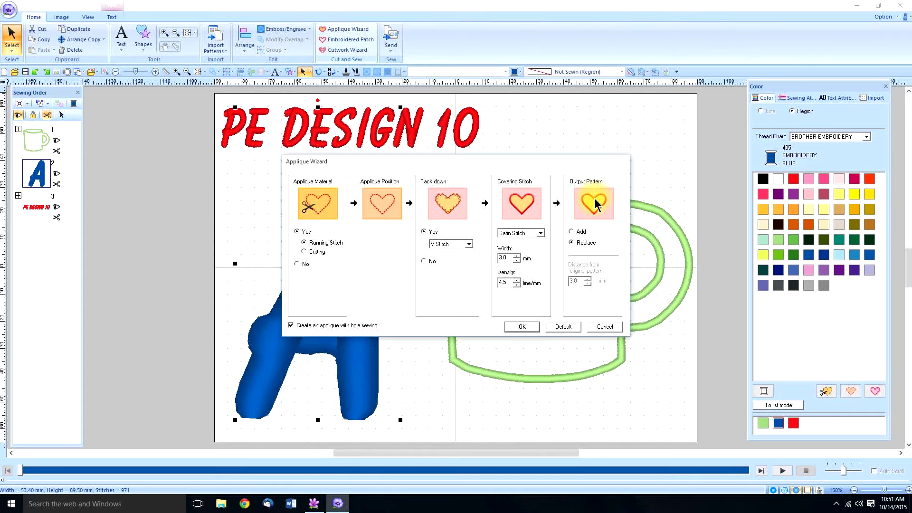
{"action": "left_click", "coordinate": [563, 326]}
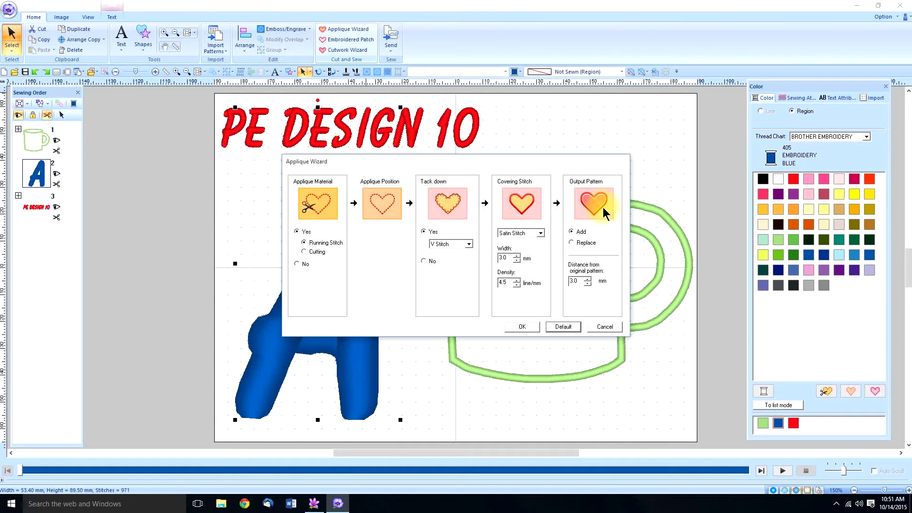
{"action": "left_click", "coordinate": [571, 242]}
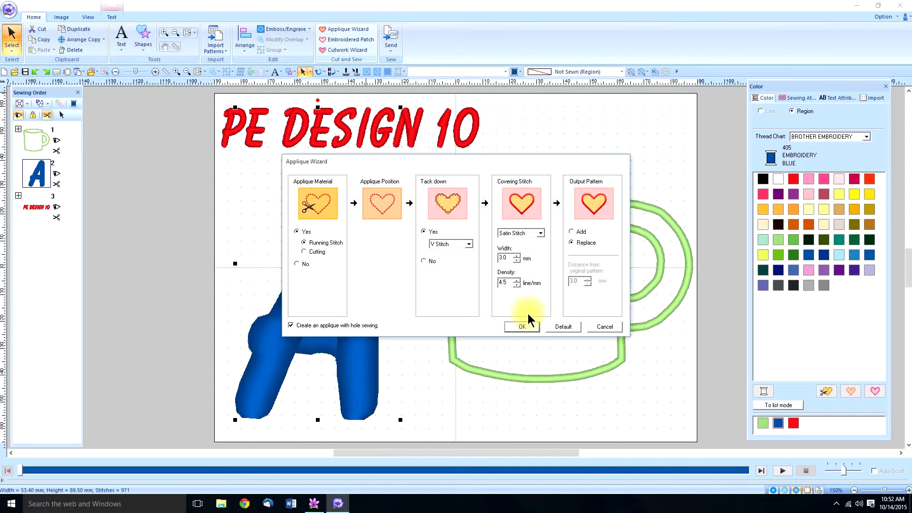
- Create the A appliqué and expand sewing-order steps 2, 3 and 4 into pieces 2-1 to 4-4
{"action": "left_click", "coordinate": [521, 325]}
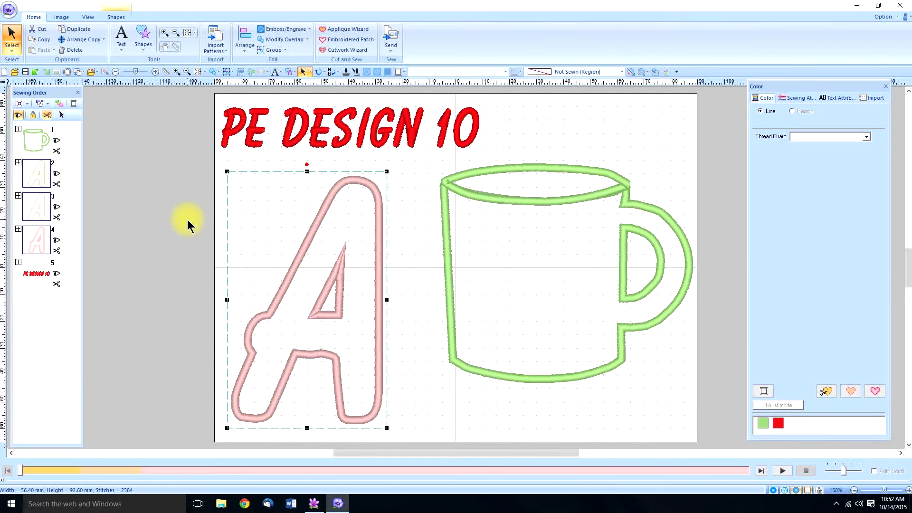
{"action": "left_click", "coordinate": [18, 162]}
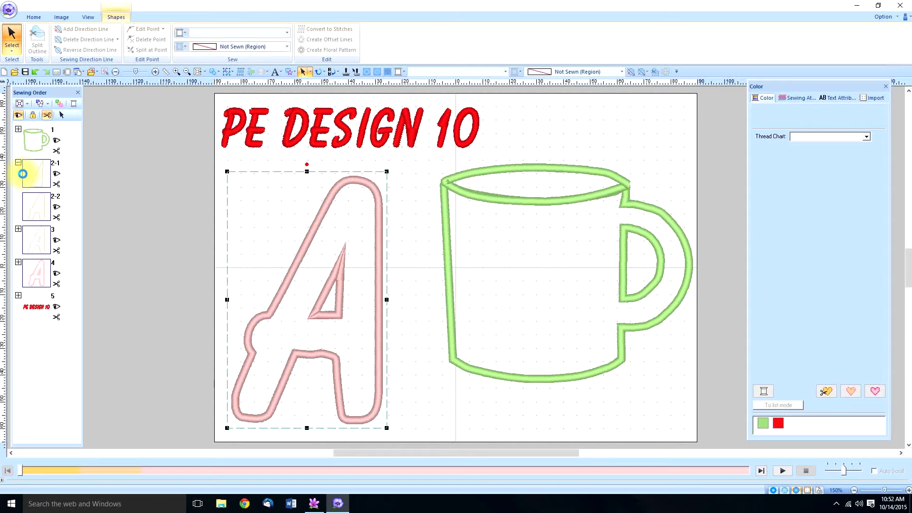
{"action": "left_click", "coordinate": [35, 207]}
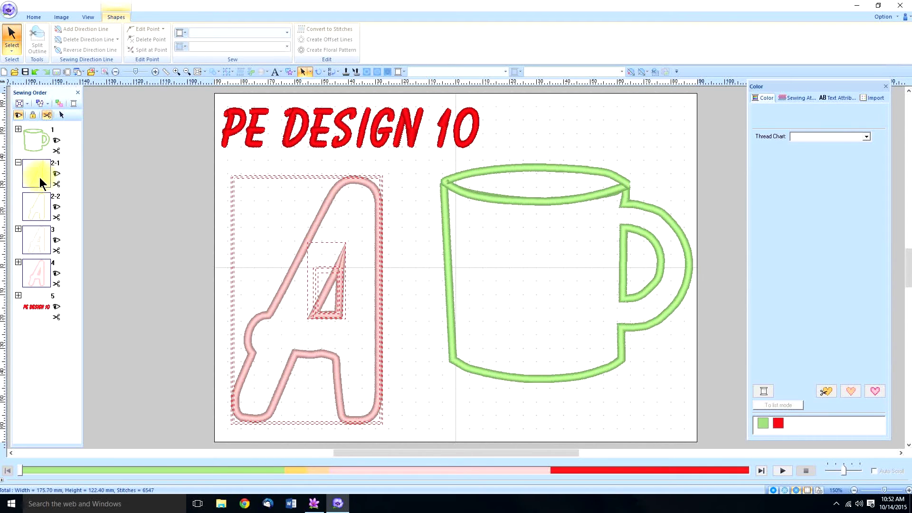
{"action": "left_click", "coordinate": [18, 229]}
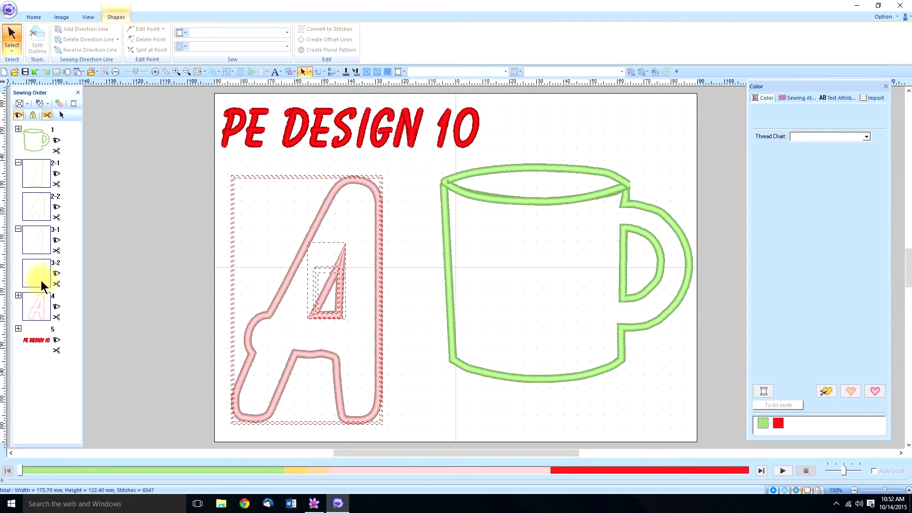
{"action": "left_click", "coordinate": [18, 295]}
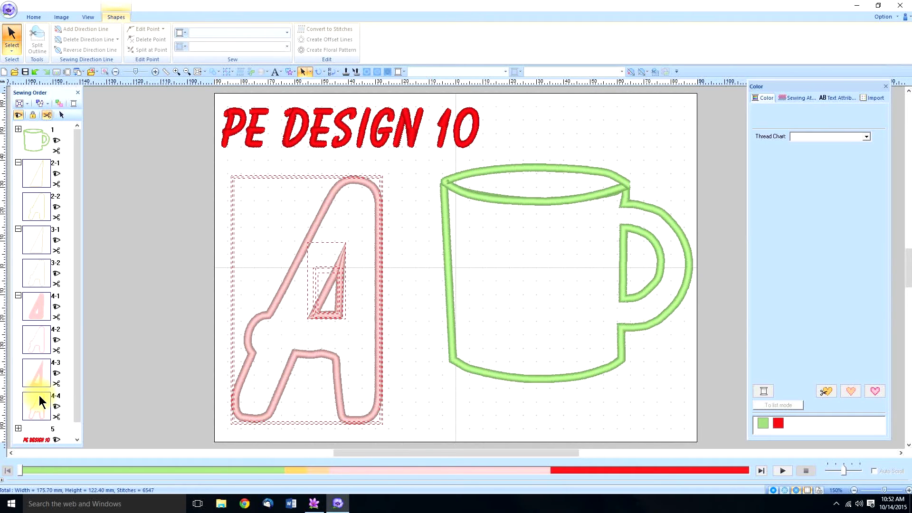
{"action": "left_click", "coordinate": [137, 356]}
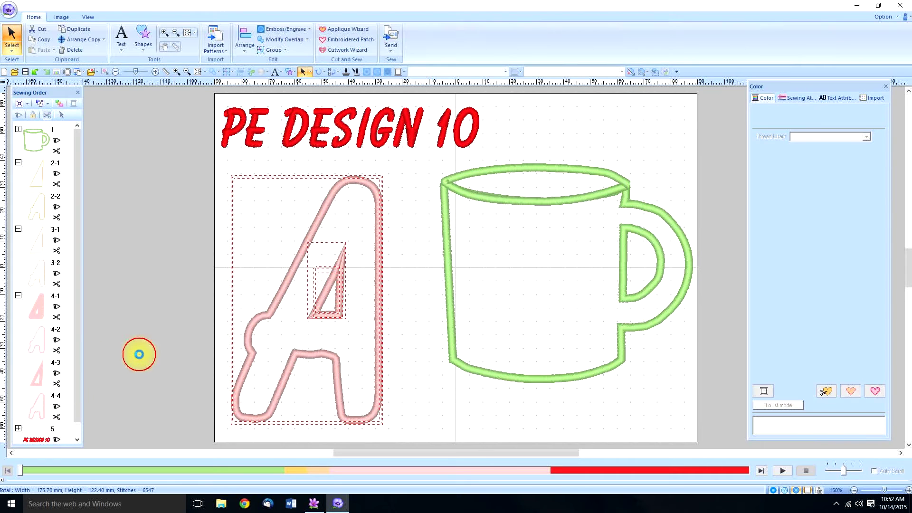
- Back in PE-Design NEXT, expand mug group 1 into parts 1-1 to 1-3 and select the body
{"action": "left_click", "coordinate": [313, 504]}
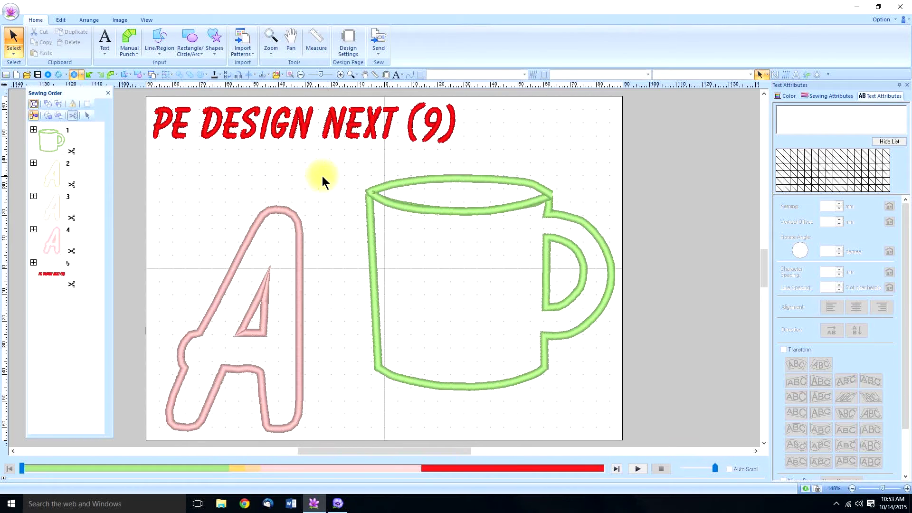
{"action": "left_click", "coordinate": [33, 129]}
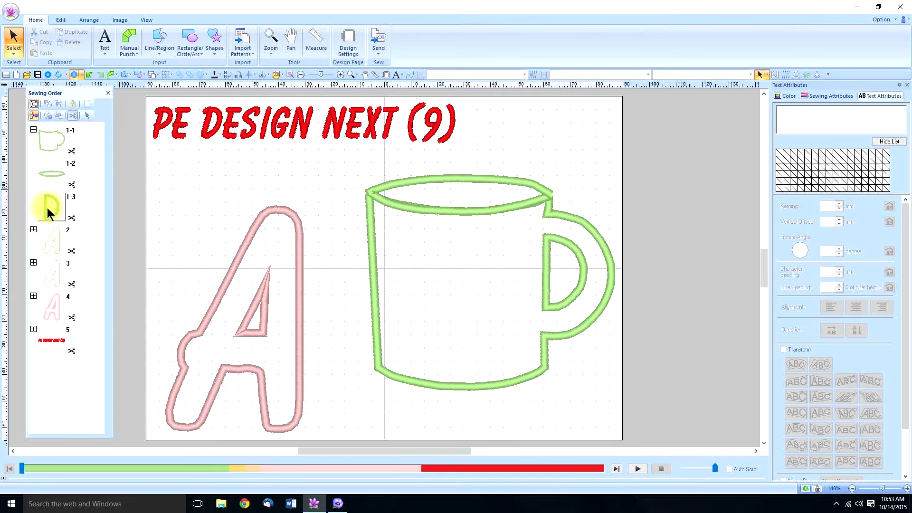
{"action": "left_click", "coordinate": [49, 141]}
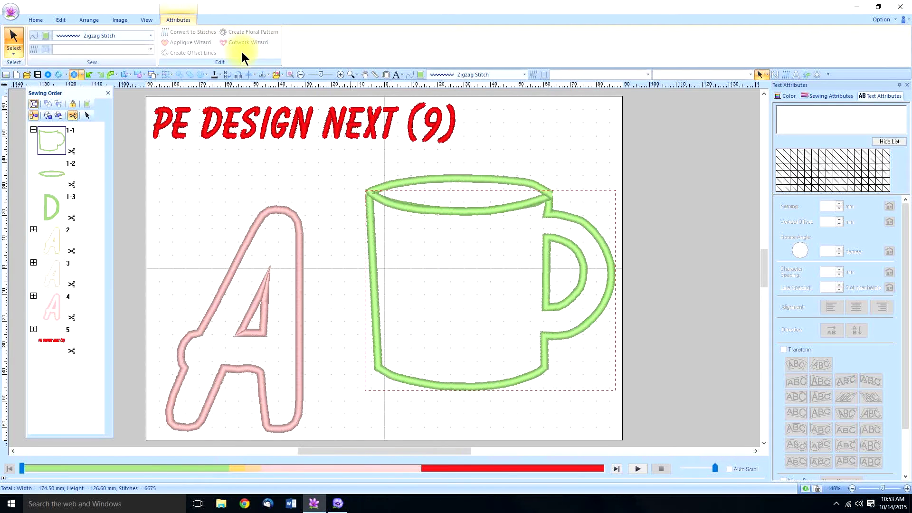
{"action": "left_click", "coordinate": [372, 226]}
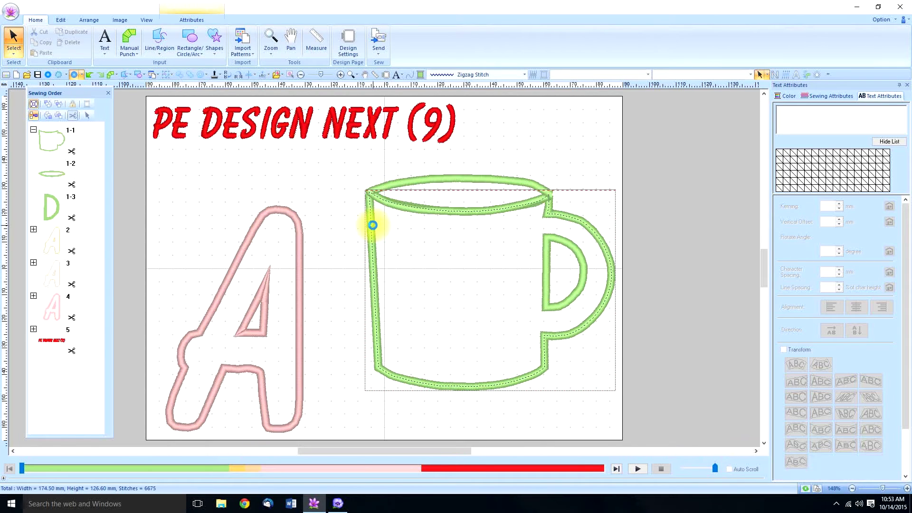
{"action": "left_click", "coordinate": [373, 226]}
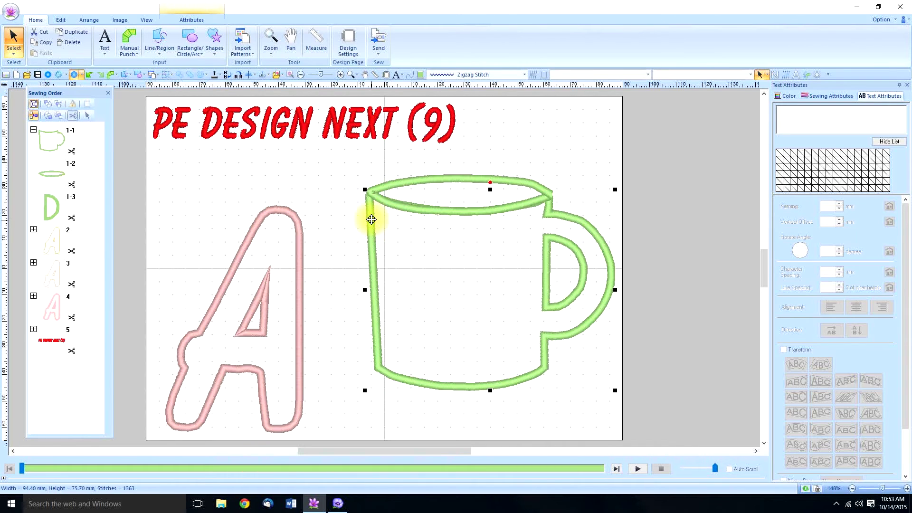
- Make the mug body a pink appliqué and expand sewing-order steps 3 and 4
{"action": "left_click", "coordinate": [195, 19]}
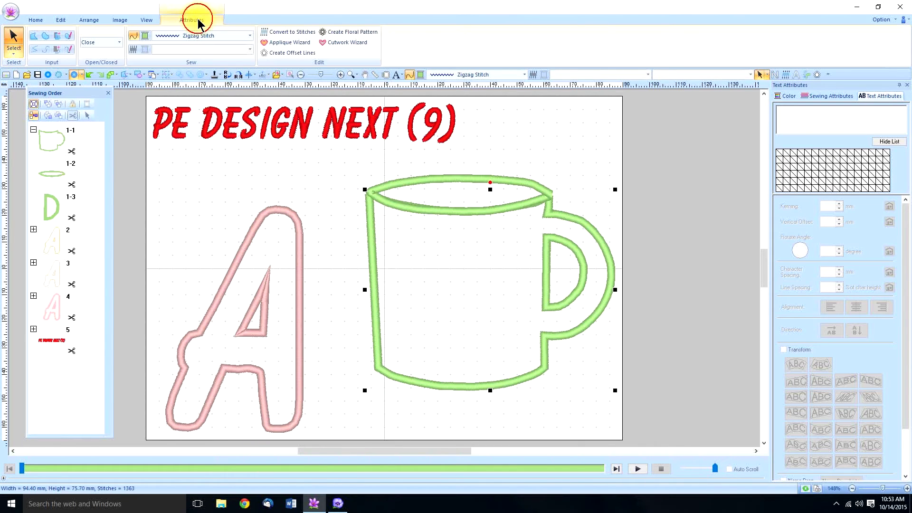
{"action": "left_click", "coordinate": [280, 43]}
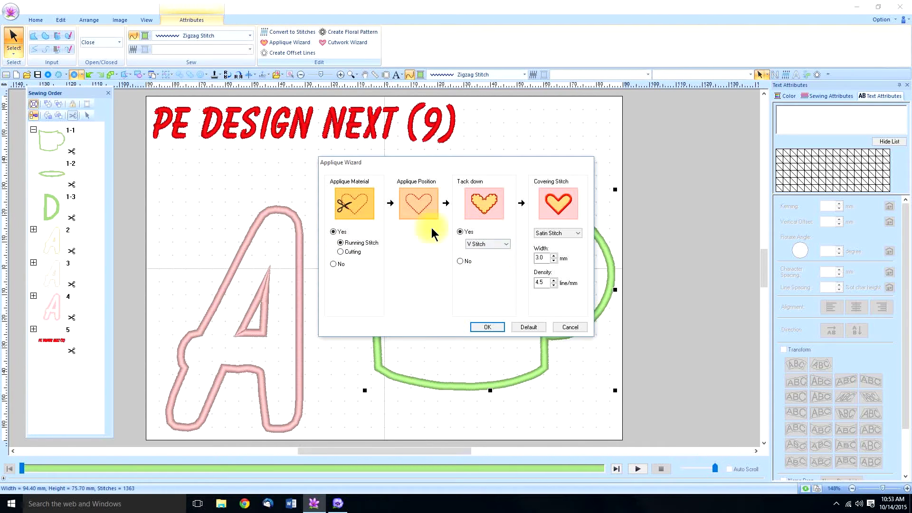
{"action": "left_click", "coordinate": [486, 326]}
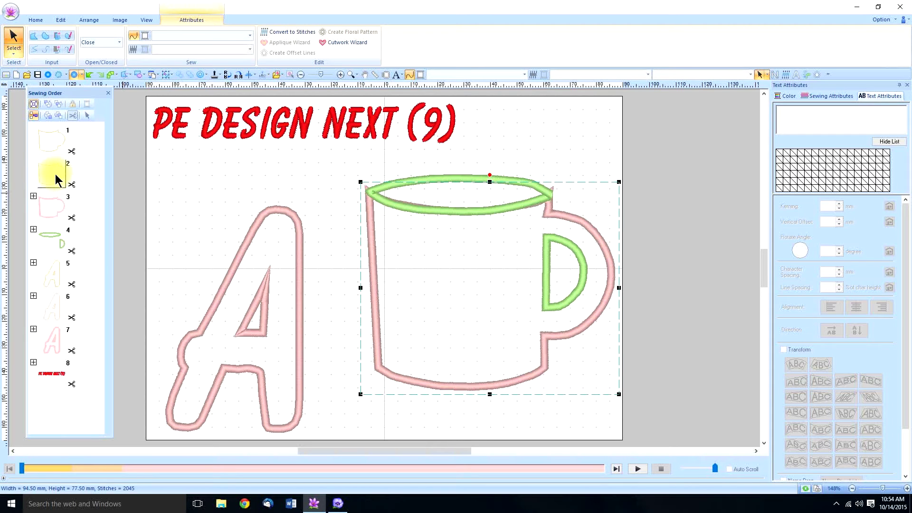
{"action": "left_click", "coordinate": [33, 195]}
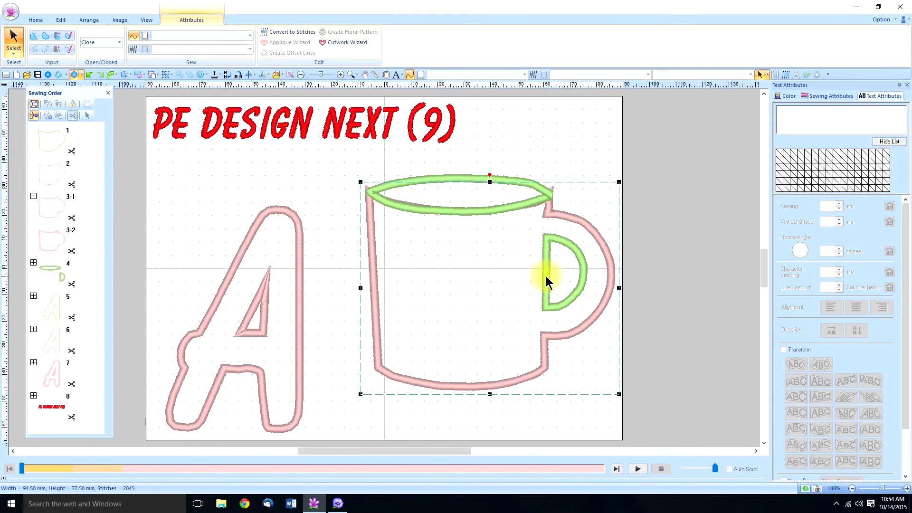
{"action": "left_click", "coordinate": [33, 263]}
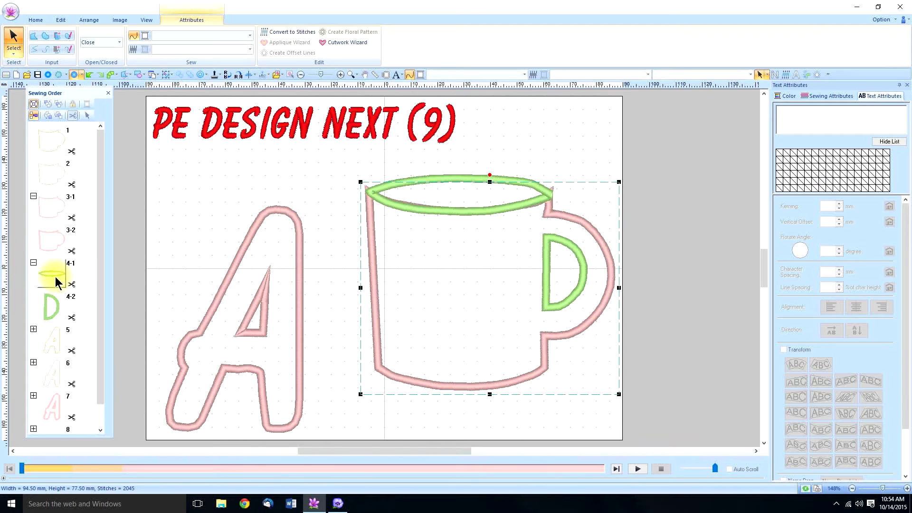
- Turn the mug rim alone into a pink appliqué, then select the green D handle at step 7
{"action": "left_click", "coordinate": [473, 179]}
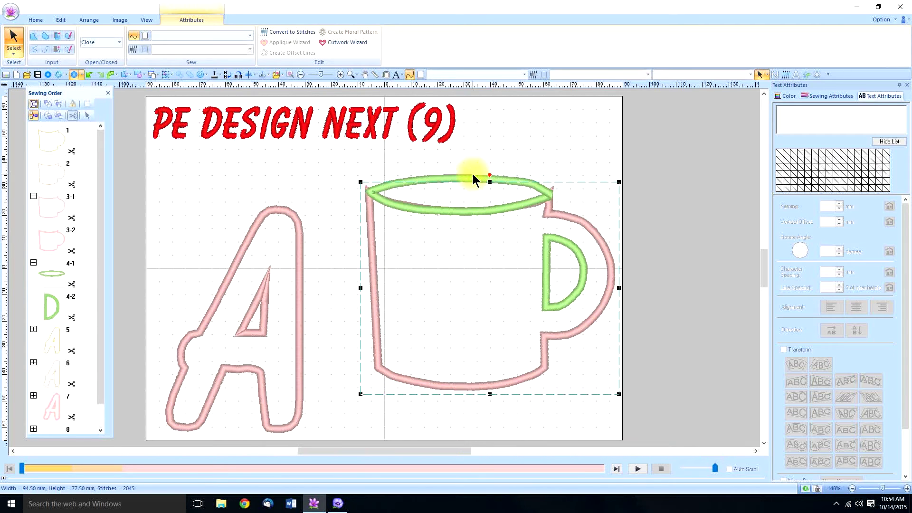
{"action": "left_click", "coordinate": [469, 177]}
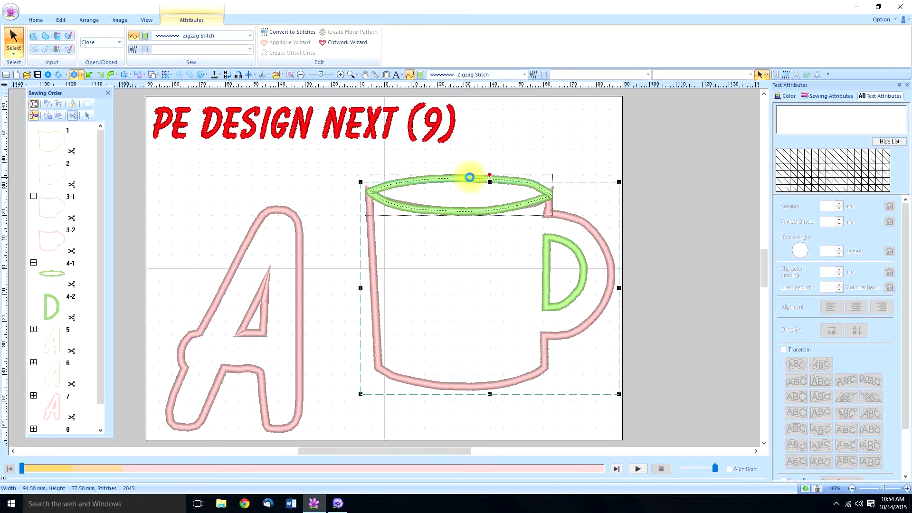
{"action": "left_click", "coordinate": [462, 189]}
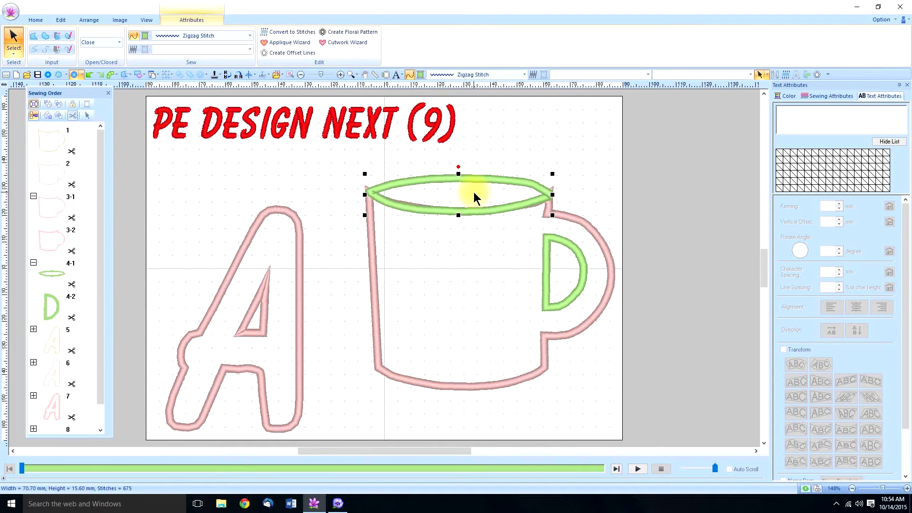
{"action": "left_click", "coordinate": [275, 41]}
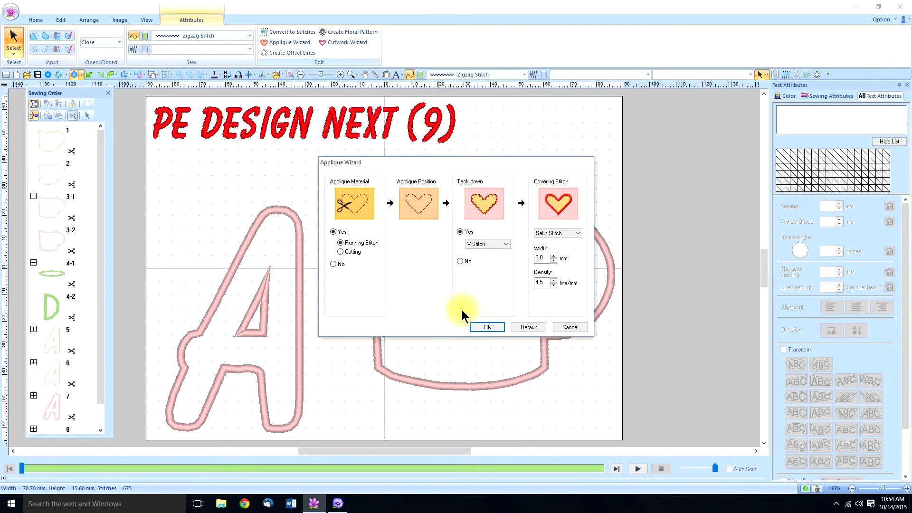
{"action": "left_click", "coordinate": [486, 326]}
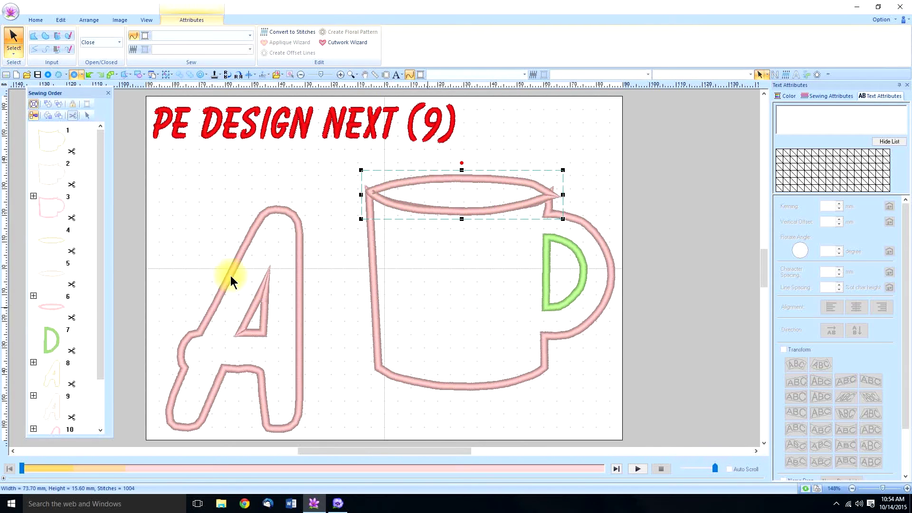
{"action": "left_click", "coordinate": [52, 339]}
{"action": "left_click", "coordinate": [548, 285]}
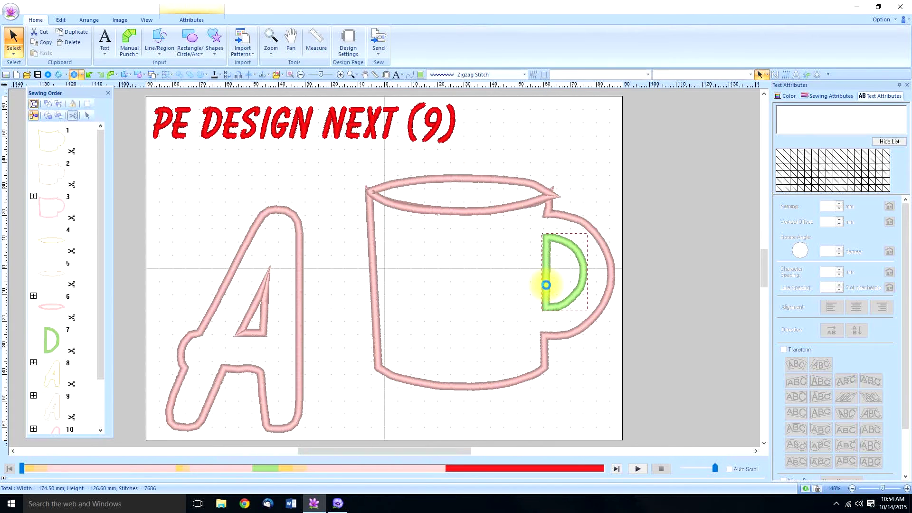
- Make the D handle a pink appliqué too, extending the sewing order to step 10, and deselect
{"action": "left_click", "coordinate": [190, 19]}
{"action": "left_click", "coordinate": [289, 42]}
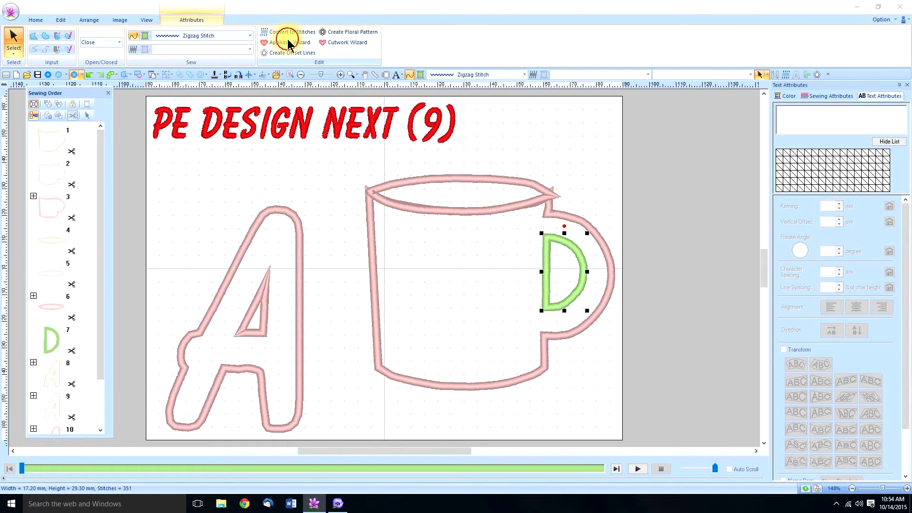
{"action": "left_click", "coordinate": [487, 327]}
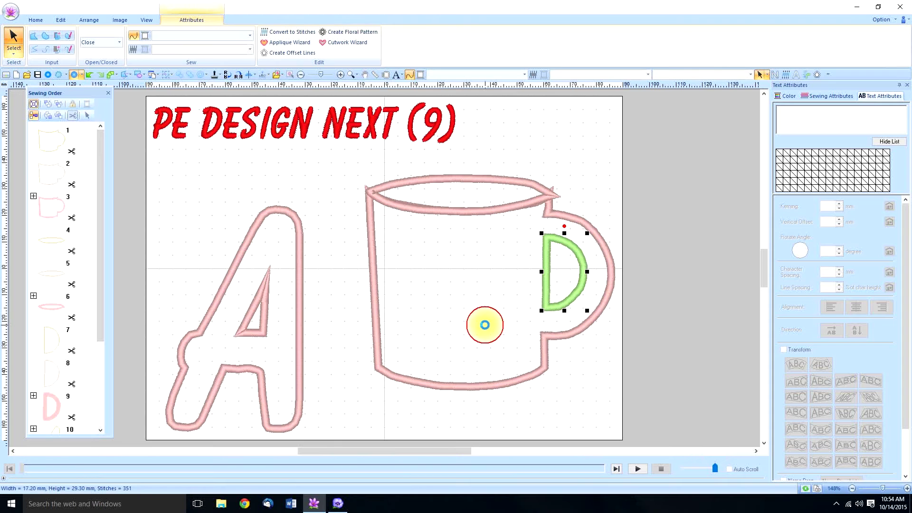
{"action": "left_click", "coordinate": [336, 296]}
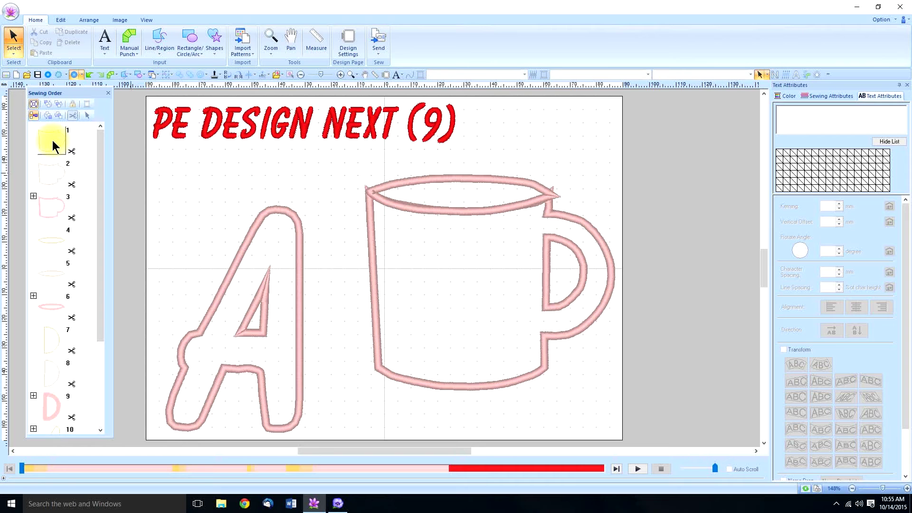
- Give the mug body and rim appliqué-material outlines BROTHER EMBROIDERY thread 807 Carmine
{"action": "left_click", "coordinate": [52, 140]}
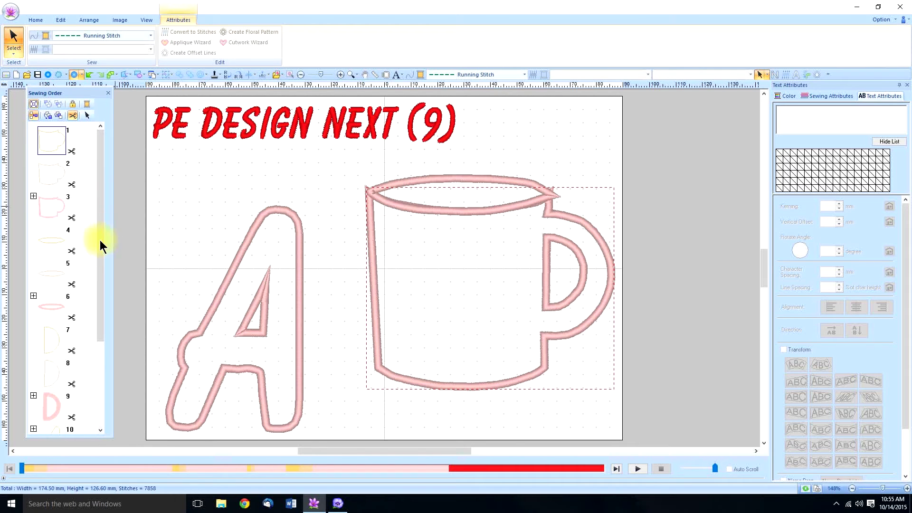
{"action": "left_click", "coordinate": [50, 240], "text": "ctrl"}
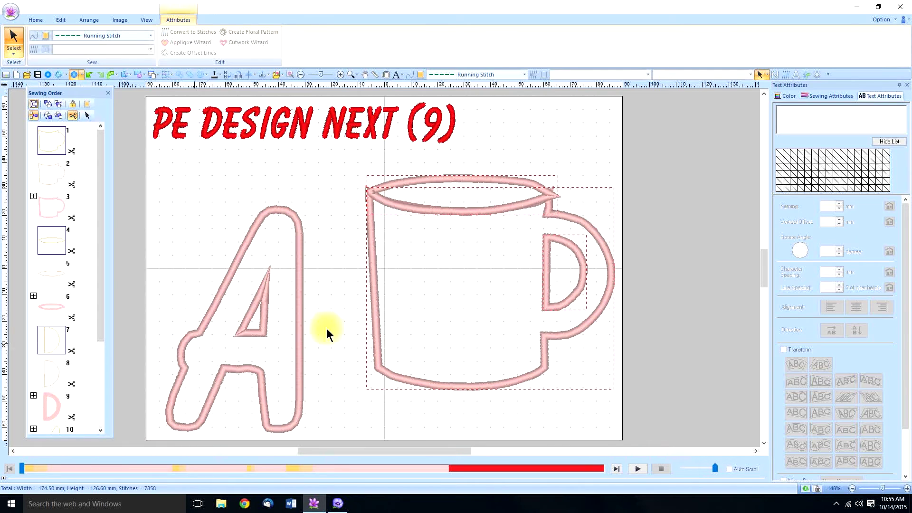
{"action": "left_click", "coordinate": [780, 96]}
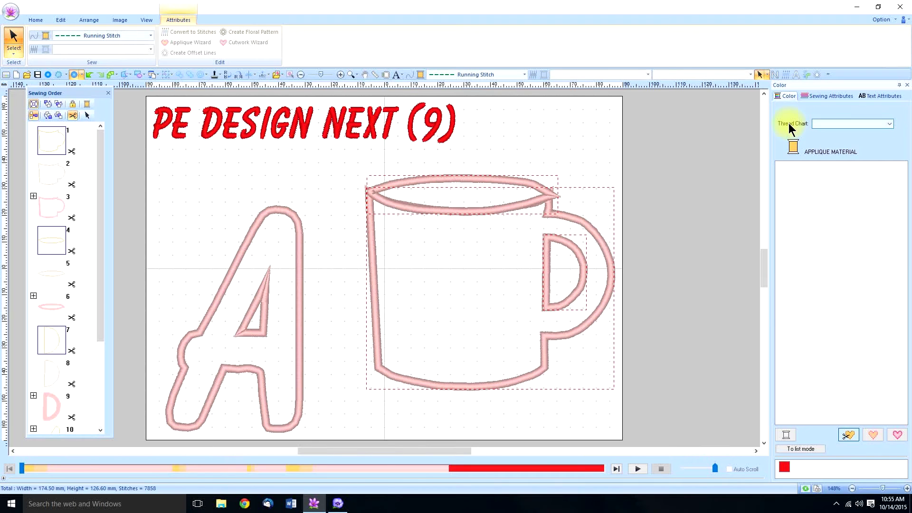
{"action": "left_click", "coordinate": [888, 123]}
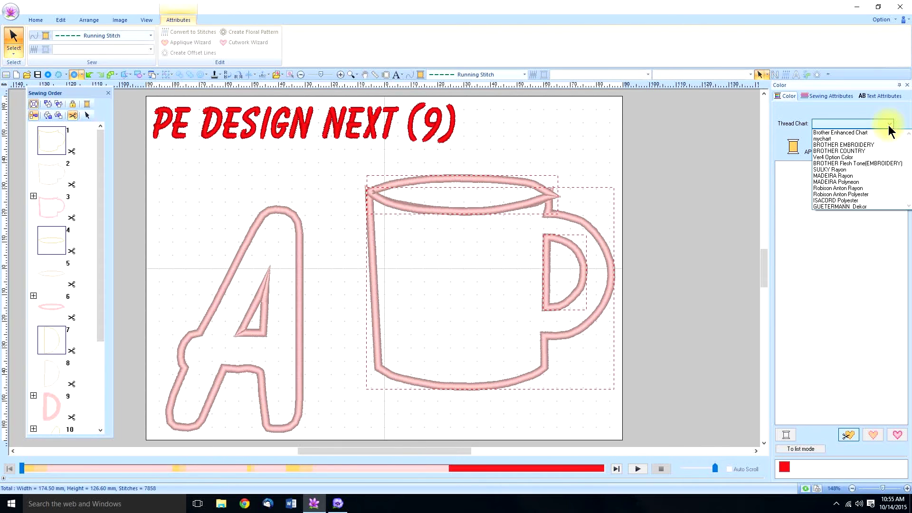
{"action": "left_click", "coordinate": [855, 142]}
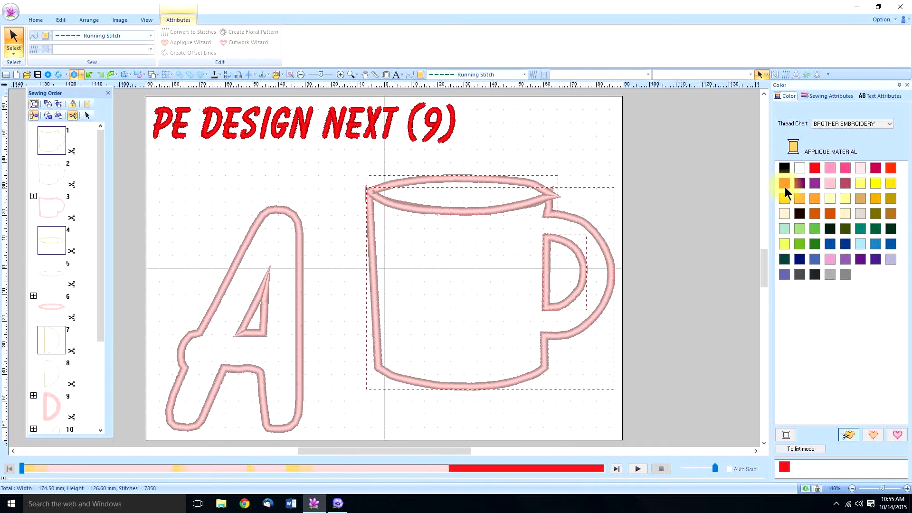
{"action": "left_click", "coordinate": [783, 182]}
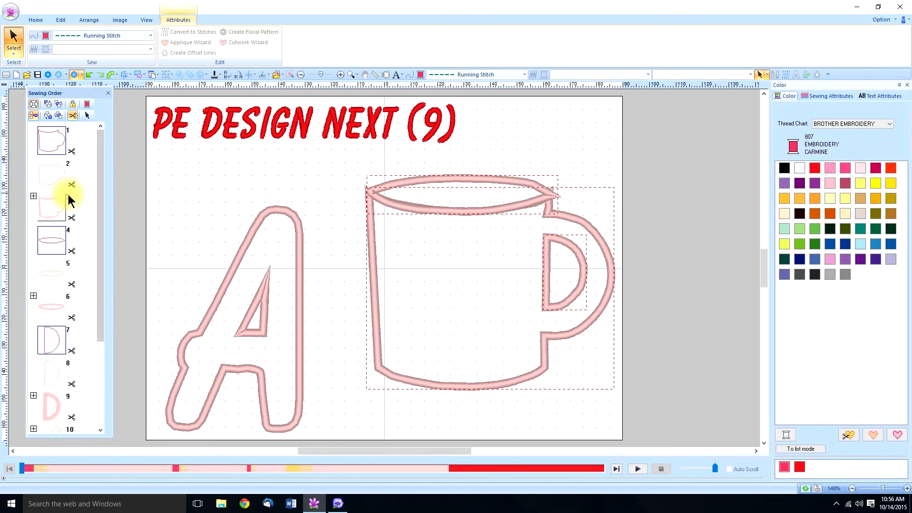
- Set the mug body and rim appliqué position stitching to BROTHER EMBROIDERY 509 Leaf Green
{"action": "left_click", "coordinate": [53, 173]}
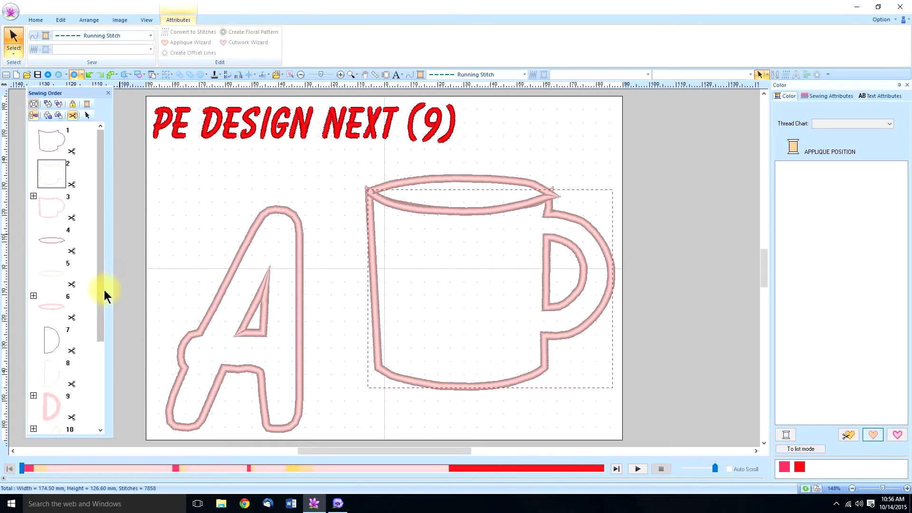
{"action": "left_click", "coordinate": [51, 271]}
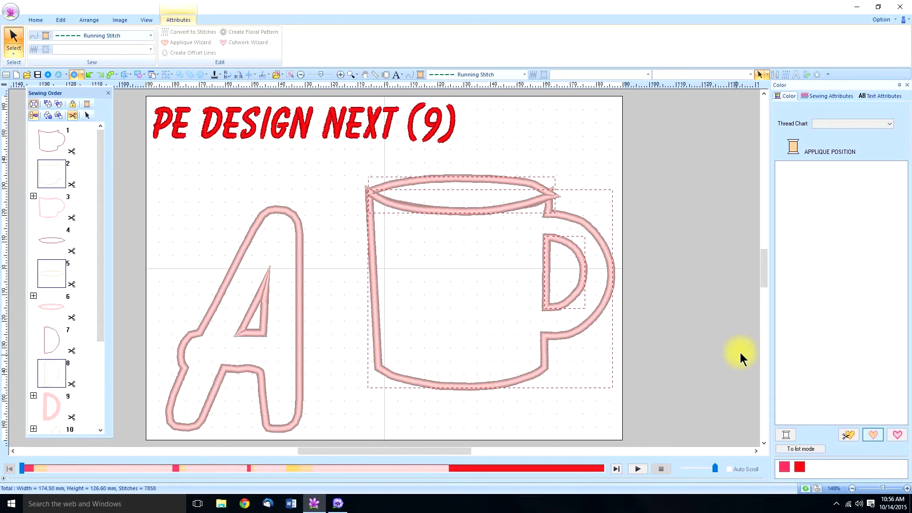
{"action": "left_click", "coordinate": [890, 124]}
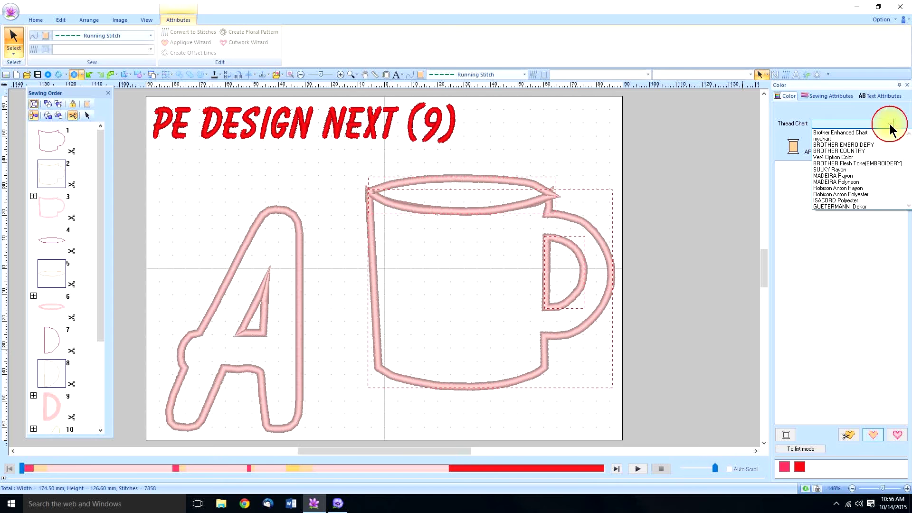
{"action": "left_click", "coordinate": [845, 143]}
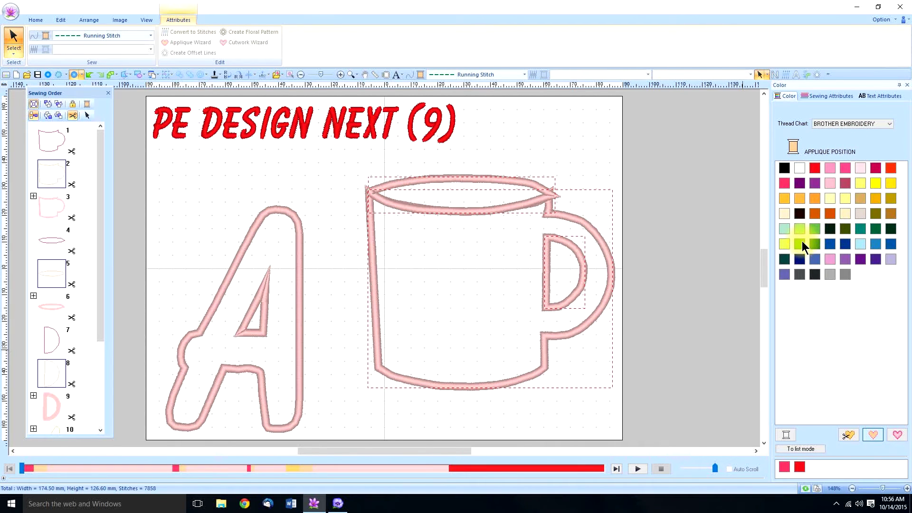
{"action": "left_click", "coordinate": [815, 229]}
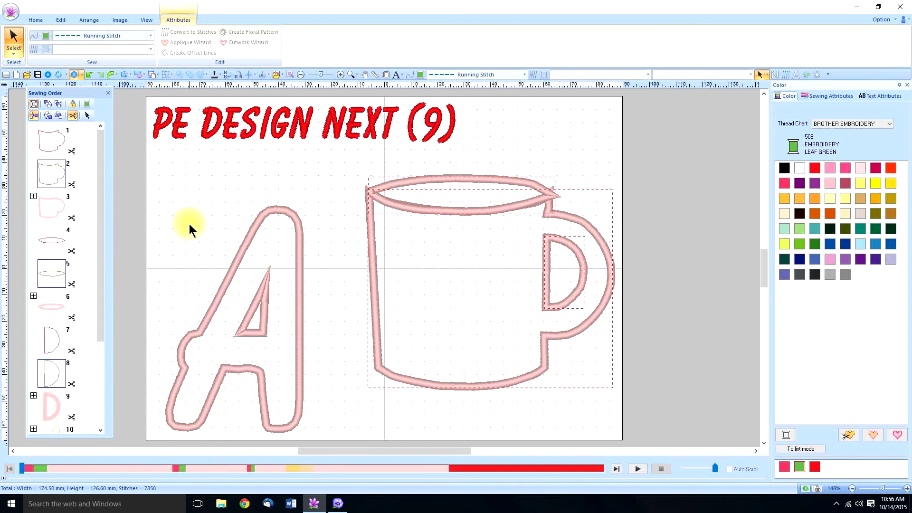
- Give the body, rim and handle covering stitches BROTHER EMBROIDERY 607 Wisteria Violet, then deselect
{"action": "left_click", "coordinate": [50, 207]}
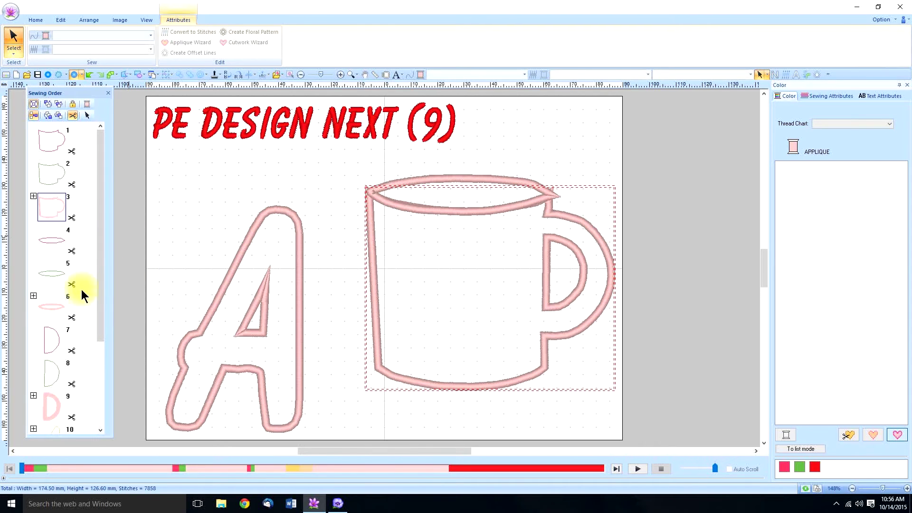
{"action": "left_click", "coordinate": [52, 308]}
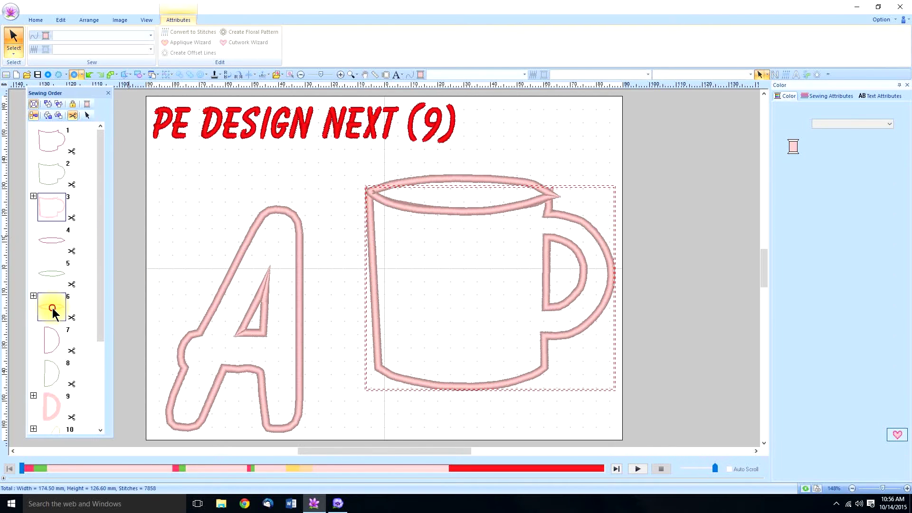
{"action": "left_click", "coordinate": [49, 400], "text": "ctrl"}
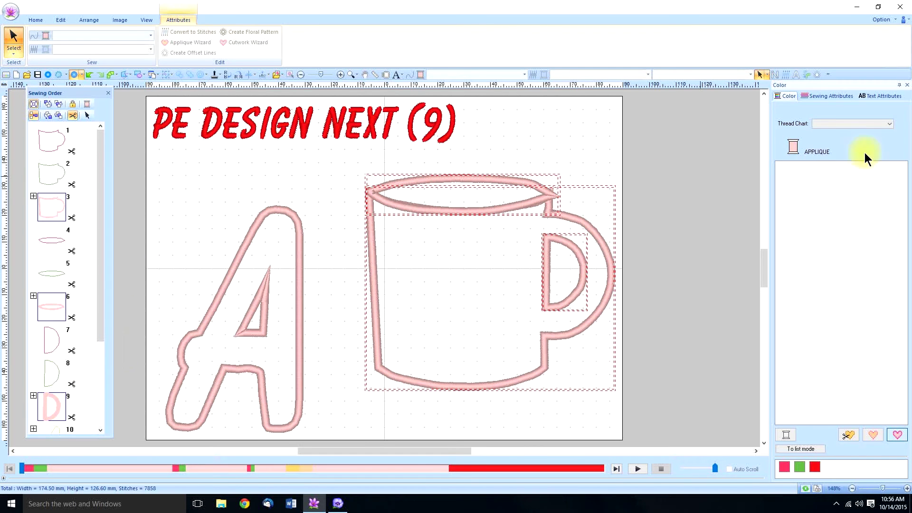
{"action": "left_click", "coordinate": [889, 123]}
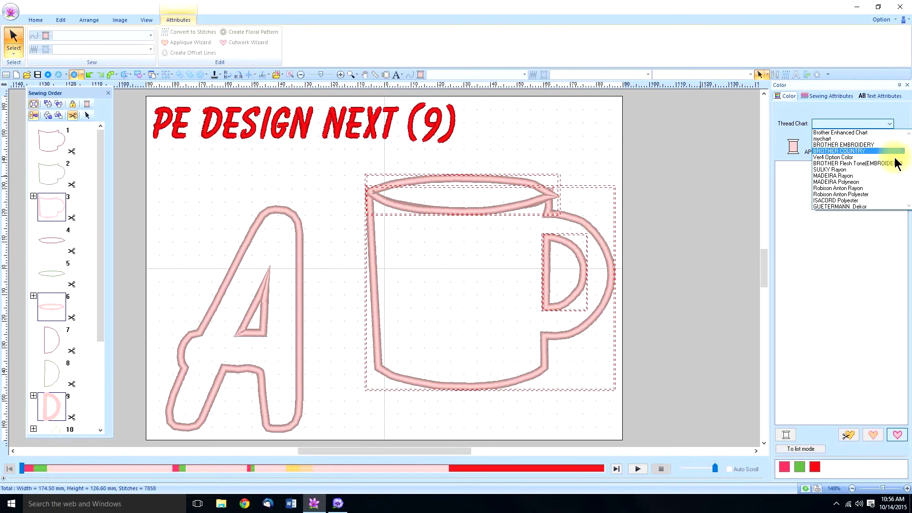
{"action": "left_click", "coordinate": [846, 145]}
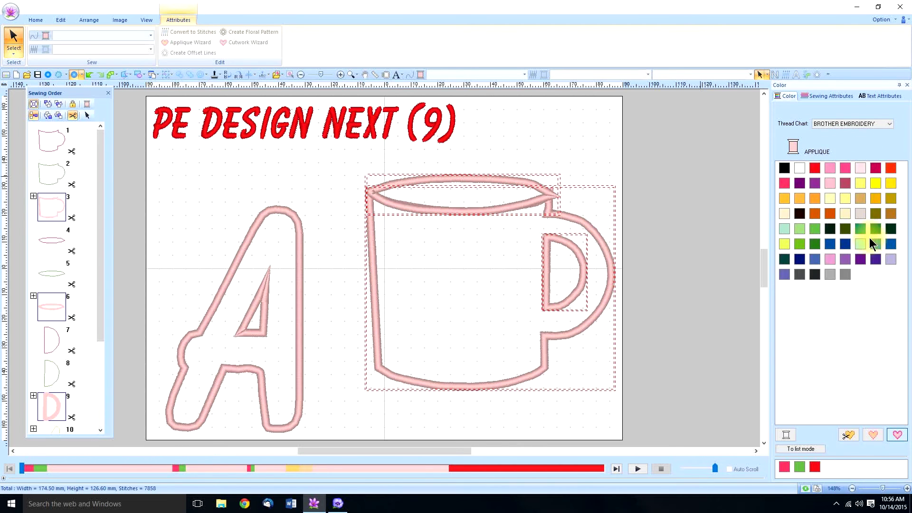
{"action": "left_click", "coordinate": [784, 274]}
{"action": "left_click", "coordinate": [598, 141]}
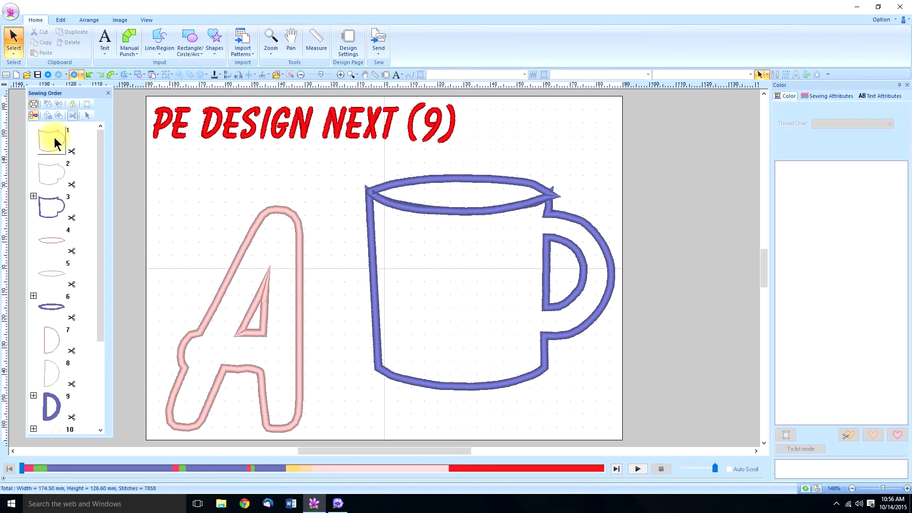
- Group the handle and rim carmine material outlines with the body's outline in group 1
{"action": "left_click", "coordinate": [49, 341]}
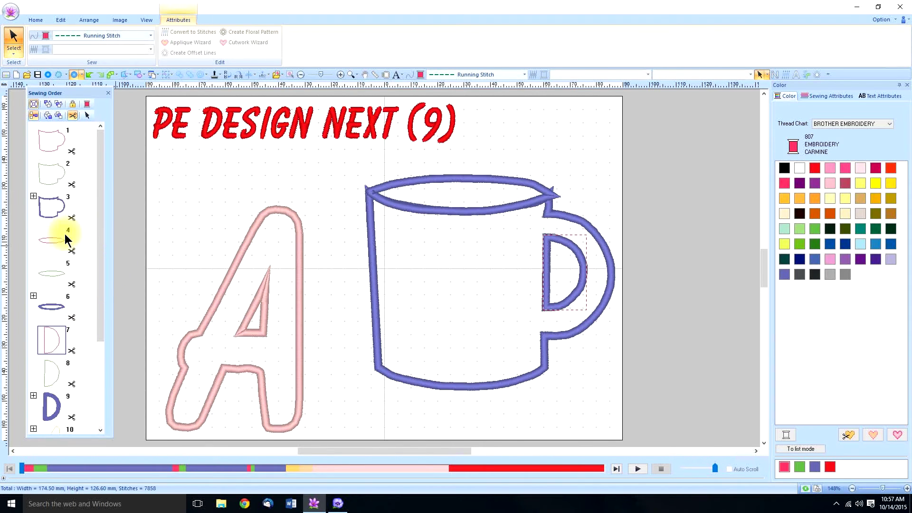
{"action": "left_click", "coordinate": [50, 241], "text": "ctrl"}
{"action": "left_click_drag", "start_coordinate": [50, 242], "coordinate": [51, 169]}
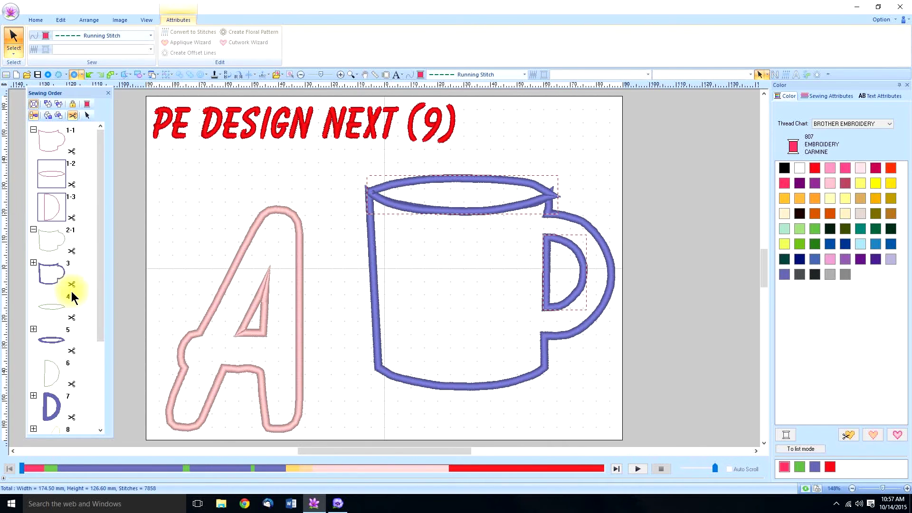
- Group the handle and rim green position stitches into group 2
{"action": "left_click", "coordinate": [51, 374]}
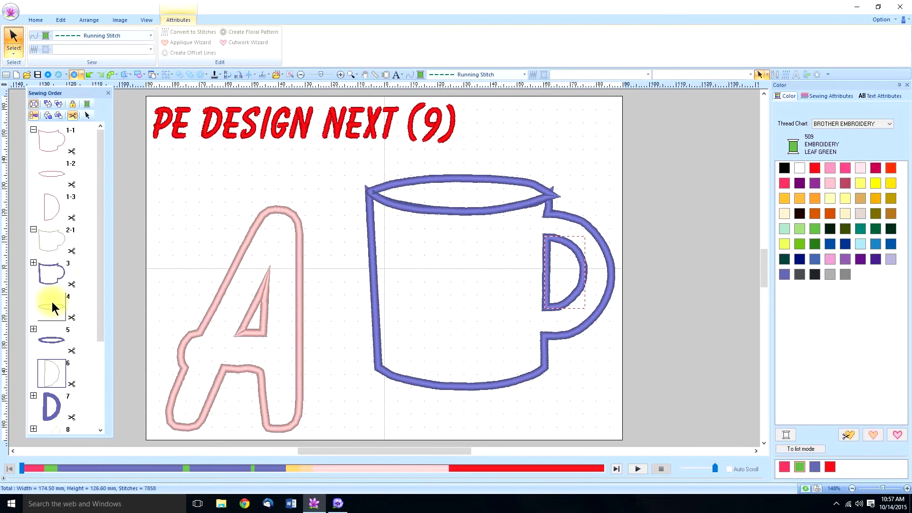
{"action": "left_click", "coordinate": [48, 304], "text": "ctrl"}
{"action": "left_click_drag", "start_coordinate": [51, 305], "coordinate": [55, 269]}
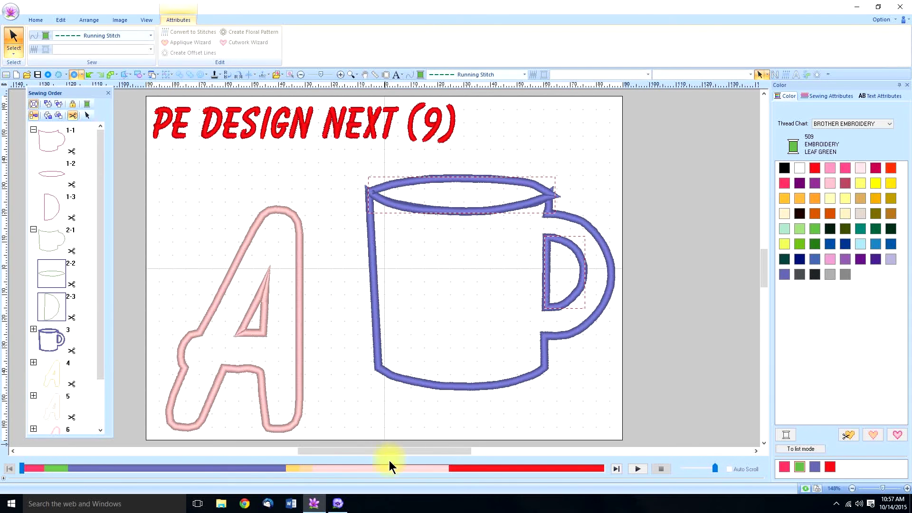
- Switch to PE-Design 10, expand sewing-order item 1, and marquee-select the green mug outline
{"action": "left_click", "coordinate": [337, 503]}
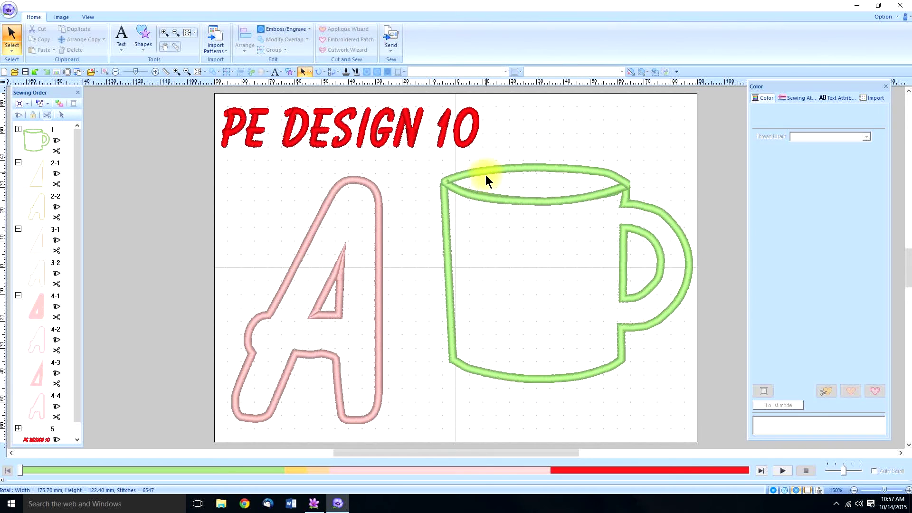
{"action": "left_click", "coordinate": [18, 129]}
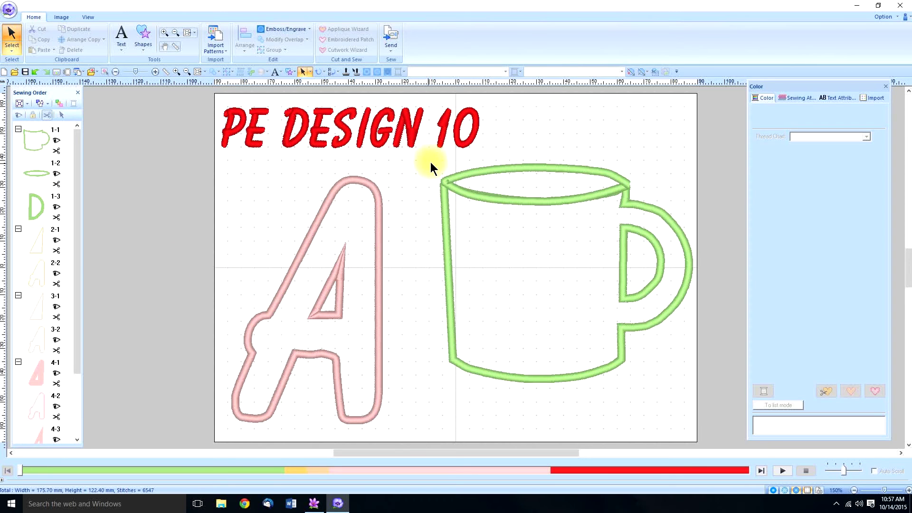
{"action": "left_click_drag", "start_coordinate": [431, 161], "coordinate": [695, 385]}
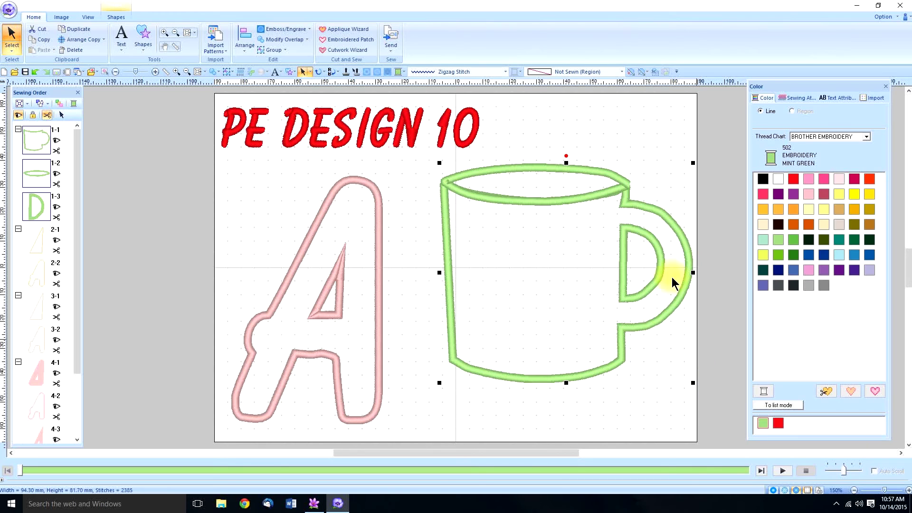
- Convert the mug into an appliqué with the Applique Wizard set to Replace, then deselect
{"action": "left_click", "coordinate": [336, 32]}
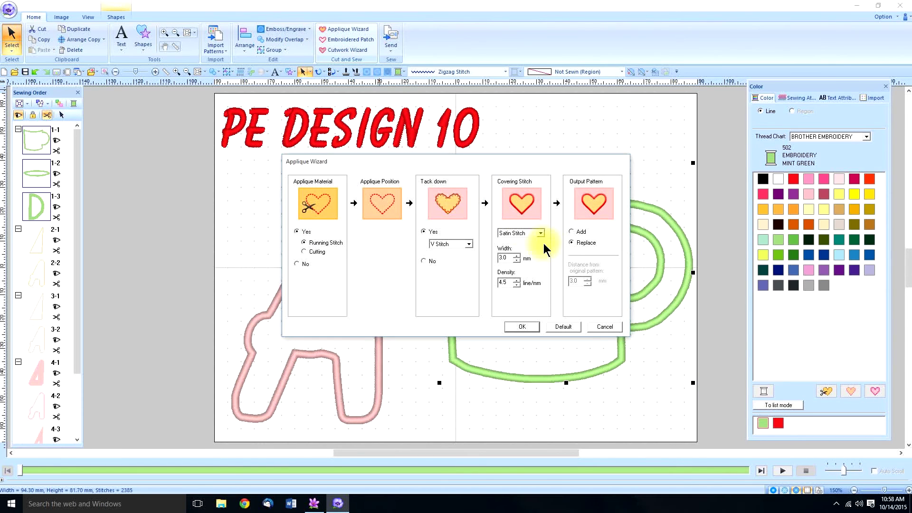
{"action": "left_click", "coordinate": [571, 242]}
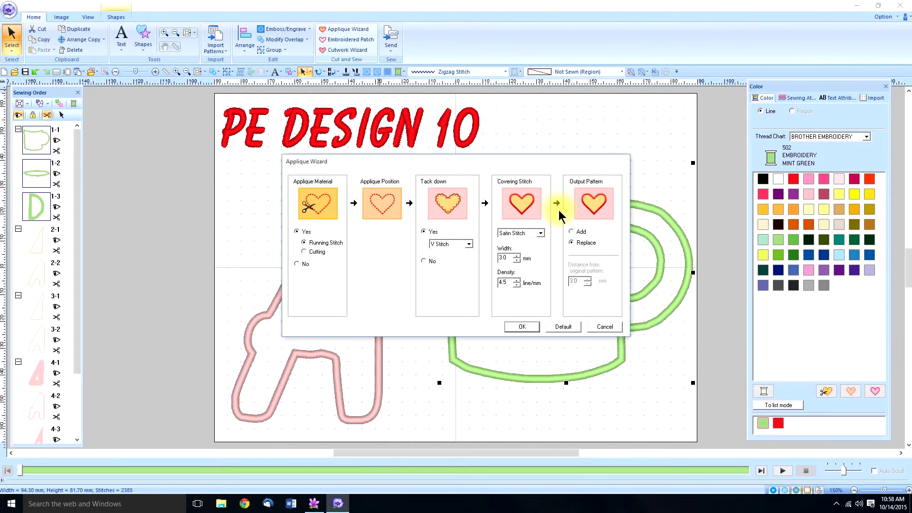
{"action": "left_click", "coordinate": [521, 325]}
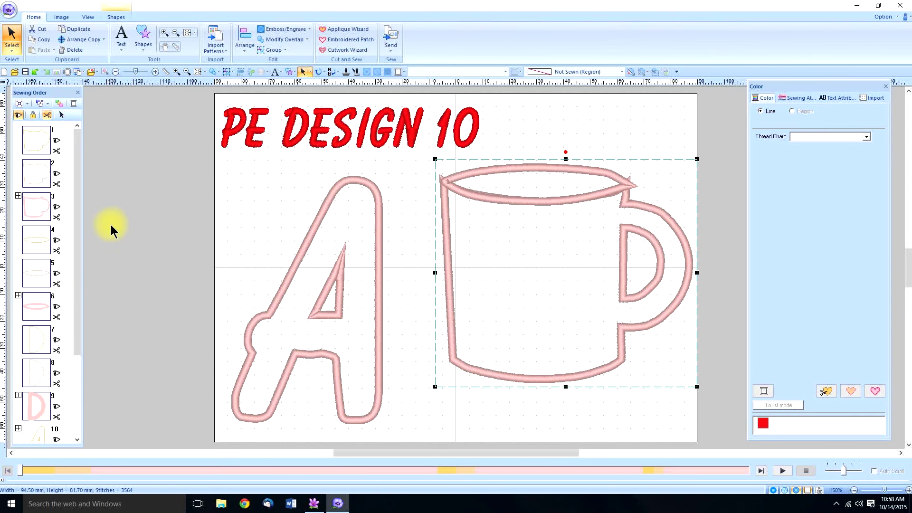
{"action": "left_click", "coordinate": [130, 247]}
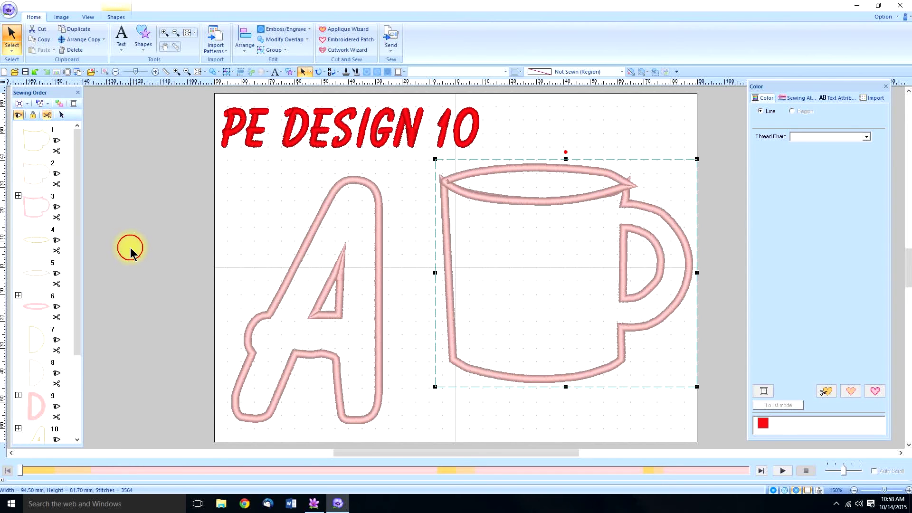
- Give the cup, rim and inner handle material parts BROTHER EMBROIDERY 900 Embroidery Black
{"action": "left_click", "coordinate": [35, 136]}
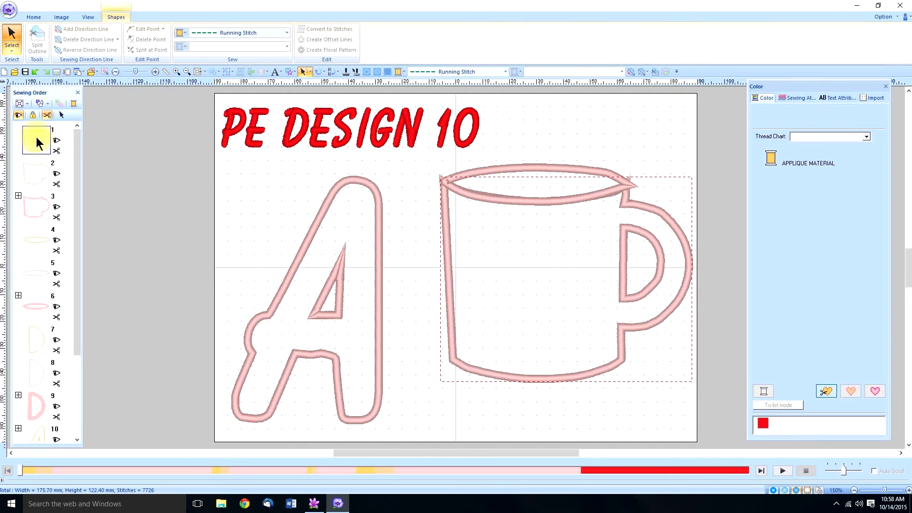
{"action": "left_click", "coordinate": [38, 237], "text": "ctrl"}
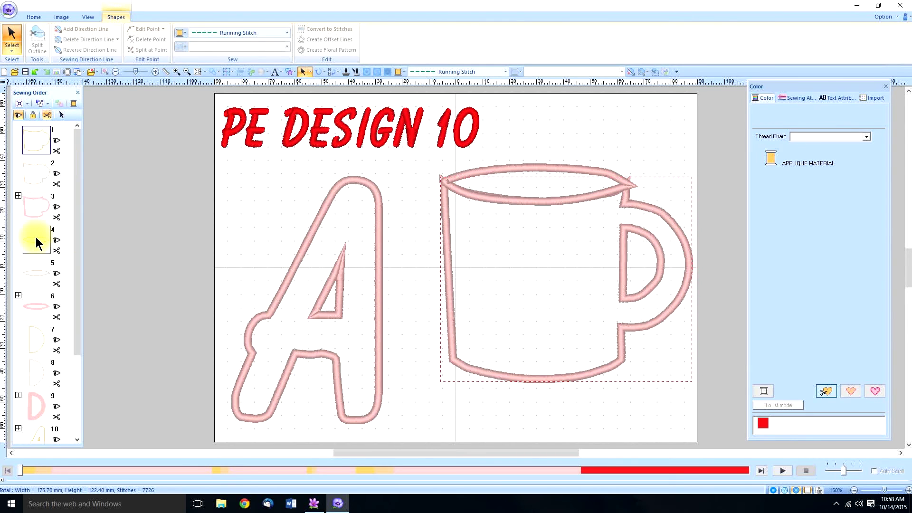
{"action": "left_click", "coordinate": [38, 338], "text": "ctrl"}
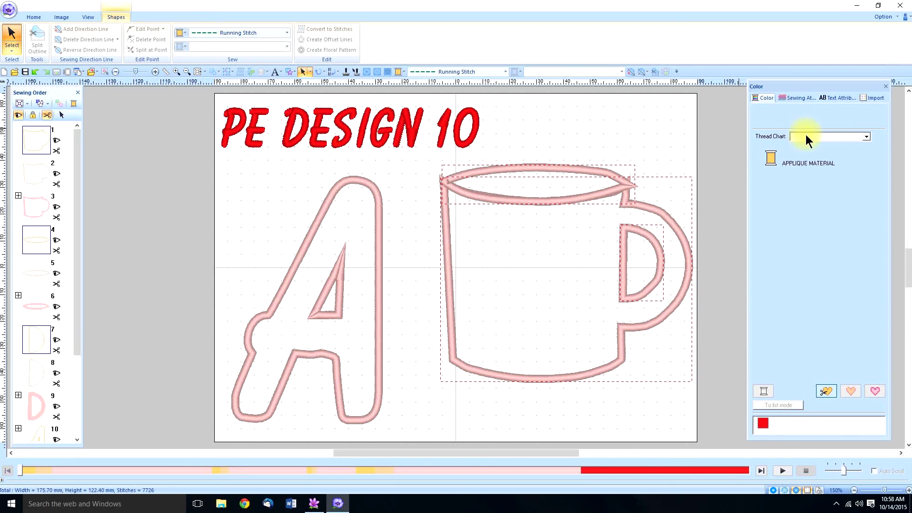
{"action": "left_click", "coordinate": [867, 136]}
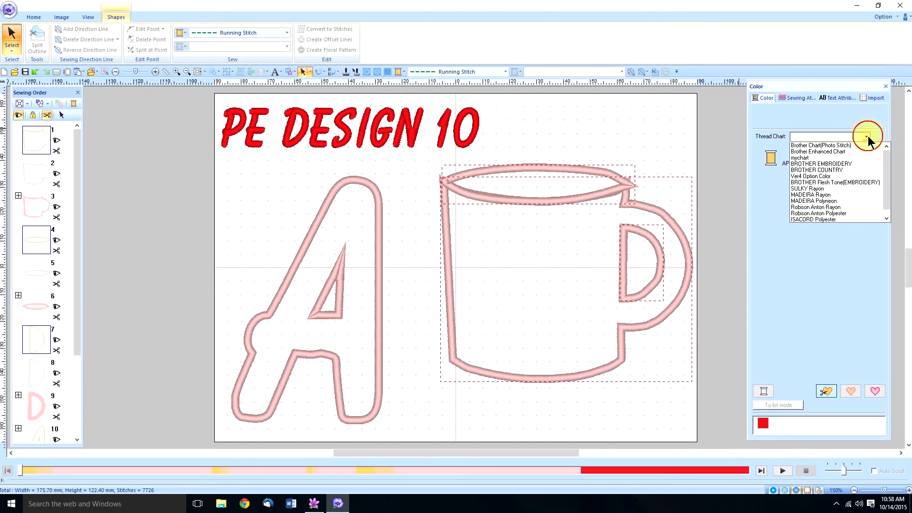
{"action": "left_click", "coordinate": [810, 164]}
{"action": "left_click", "coordinate": [762, 179]}
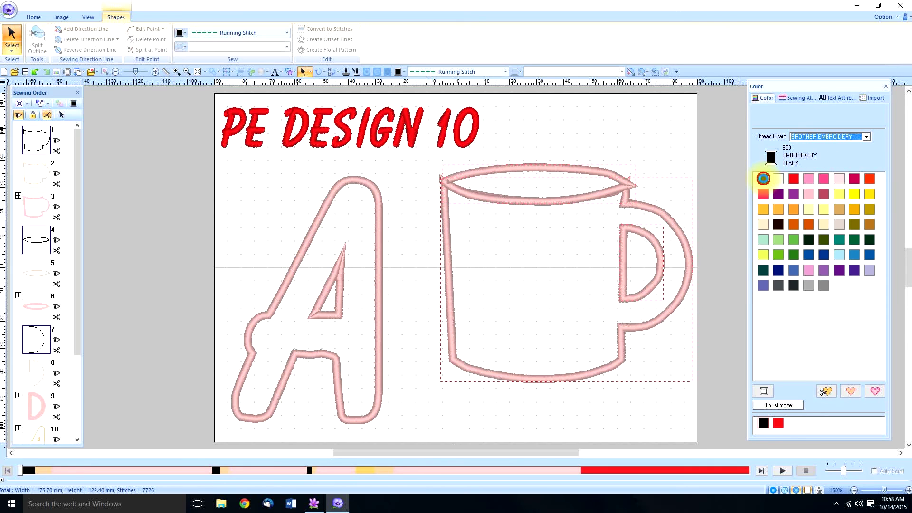
- Set the cup, rim and handle placement stitching to BROTHER EMBROIDERY 208 Orange
{"action": "left_click", "coordinate": [38, 178]}
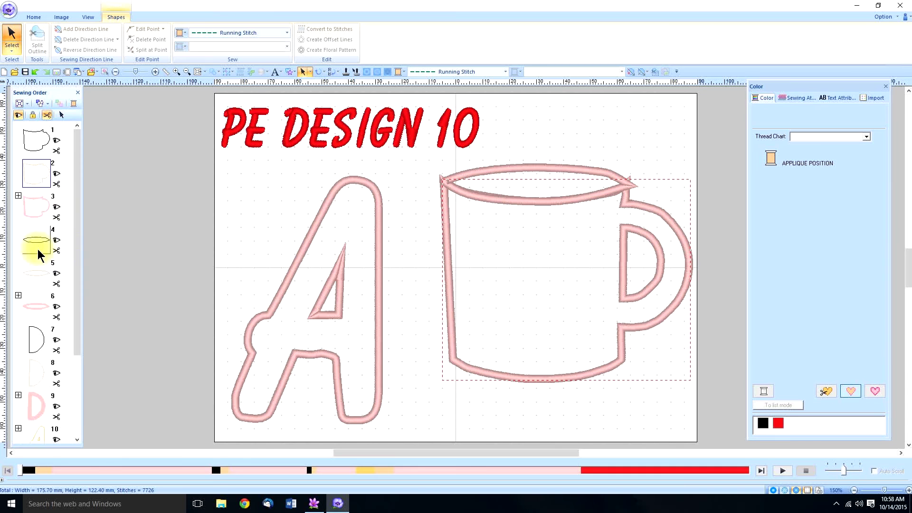
{"action": "left_click", "coordinate": [43, 266], "text": "ctrl"}
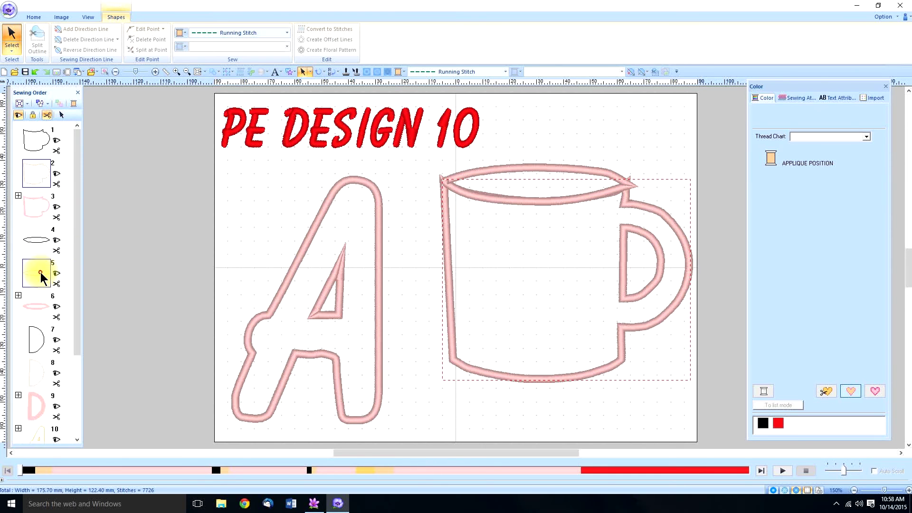
{"action": "left_click", "coordinate": [35, 380], "text": "ctrl"}
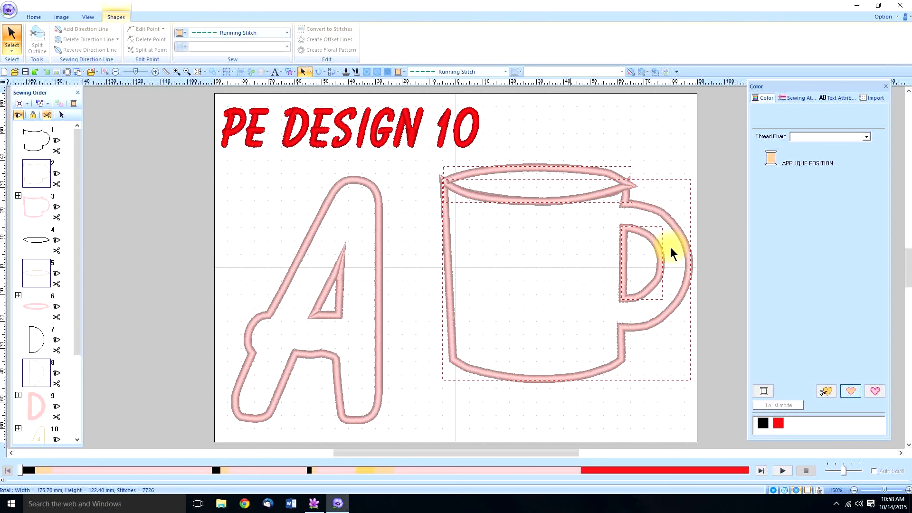
{"action": "left_click", "coordinate": [866, 137]}
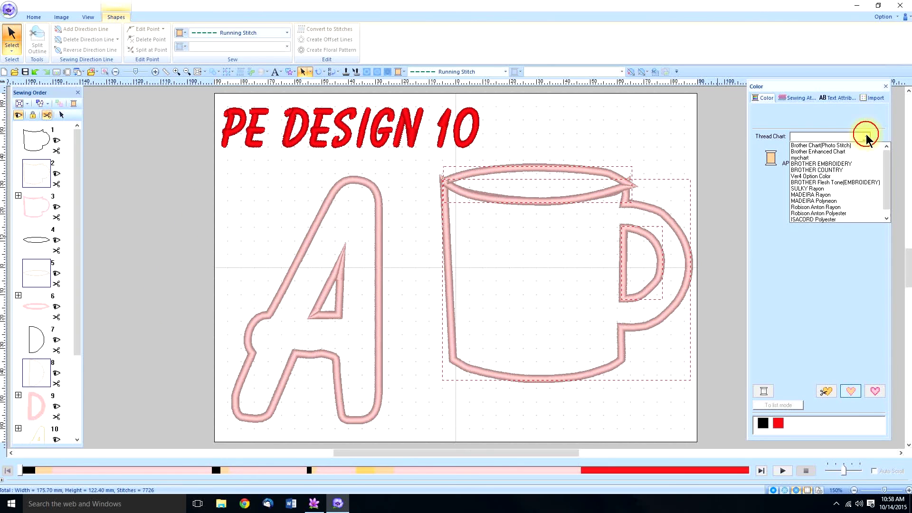
{"action": "left_click", "coordinate": [825, 164]}
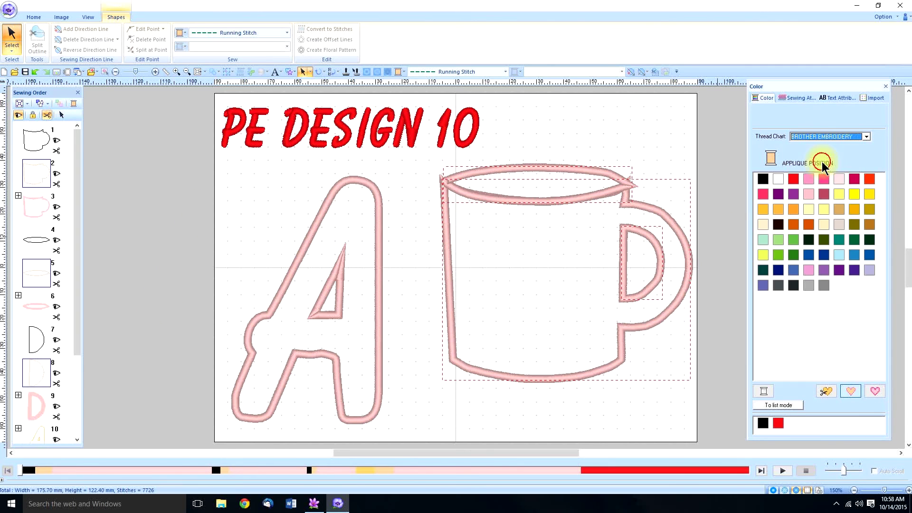
{"action": "left_click", "coordinate": [763, 209]}
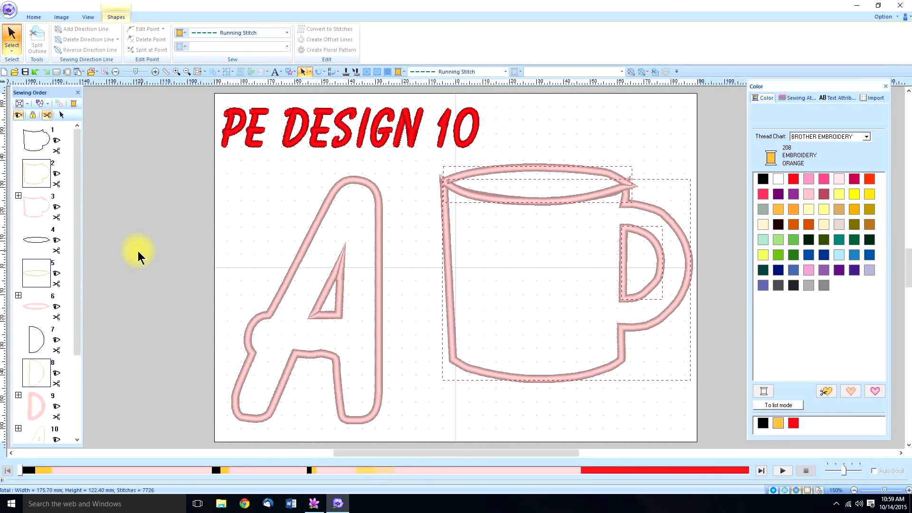
- Set the cup, rim and handle covering stitching to BROTHER EMBROIDERY 607 Wisteria Violet
{"action": "left_click", "coordinate": [33, 206]}
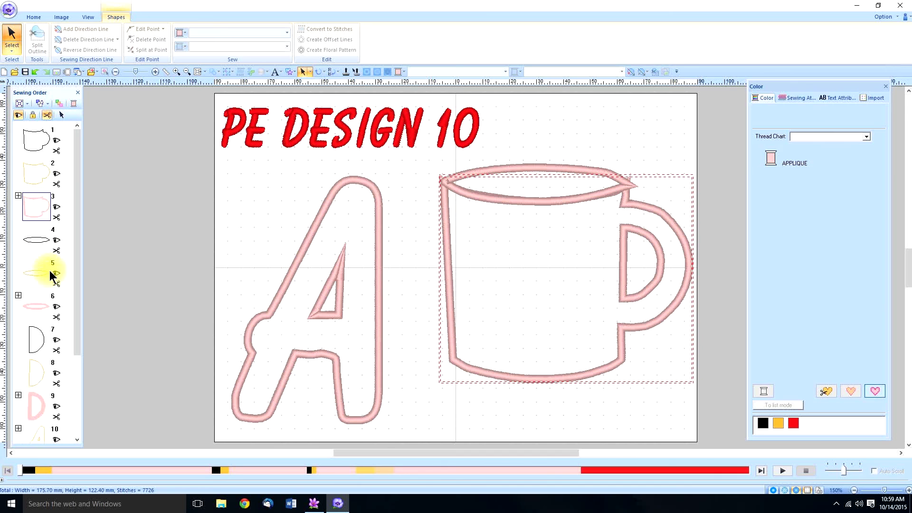
{"action": "left_click", "coordinate": [38, 303], "text": "ctrl"}
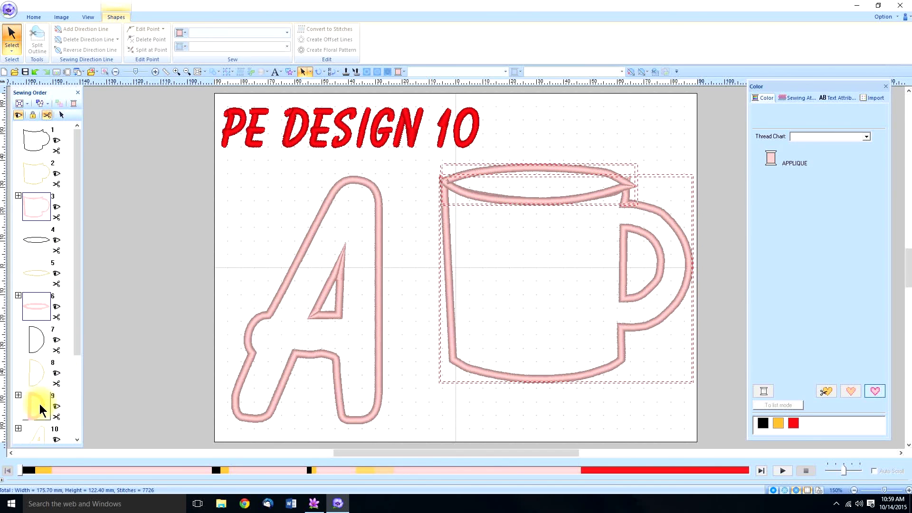
{"action": "left_click", "coordinate": [39, 404], "text": "ctrl"}
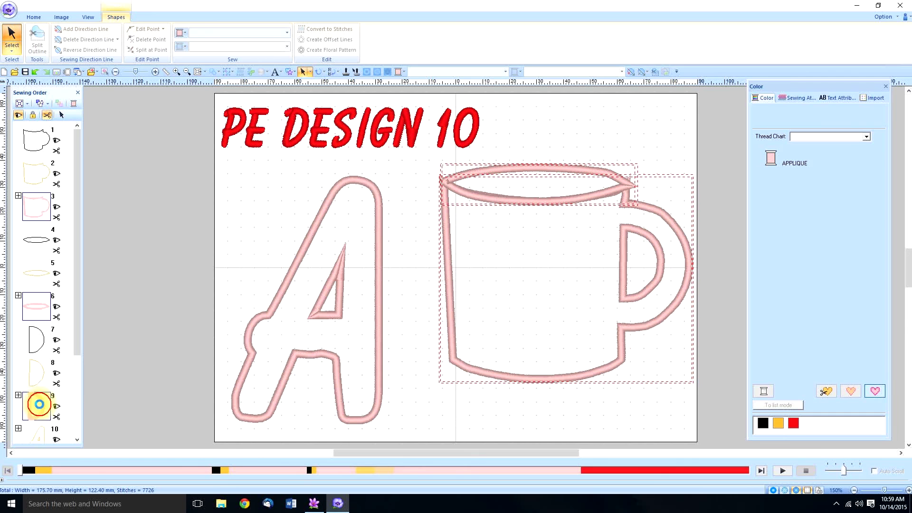
{"action": "left_click", "coordinate": [866, 136]}
{"action": "left_click", "coordinate": [838, 164]}
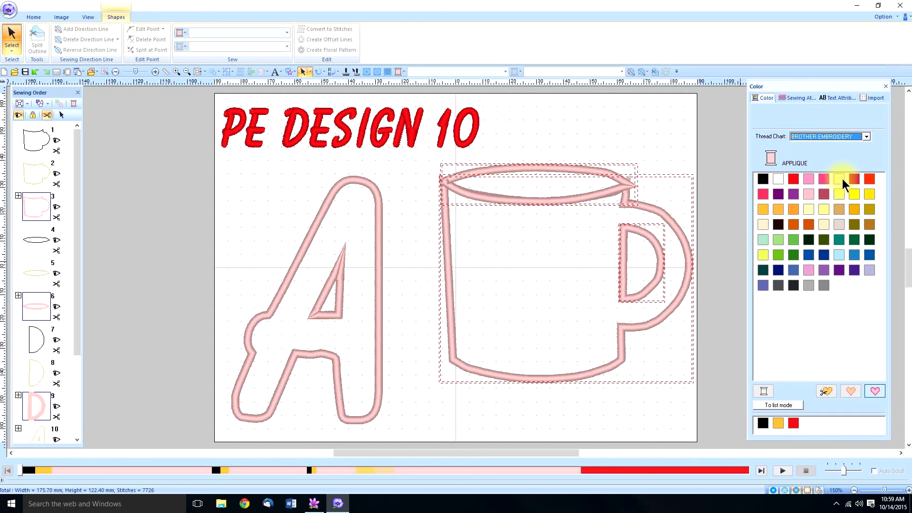
{"action": "left_click", "coordinate": [763, 283]}
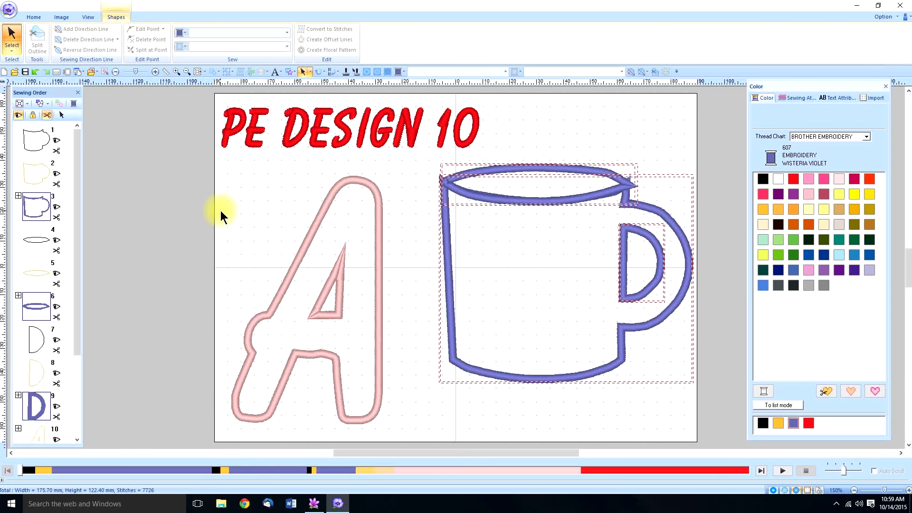
- Group the black handle and rim material parts with the cup as 1-1 to 1-3
{"action": "left_click", "coordinate": [246, 213]}
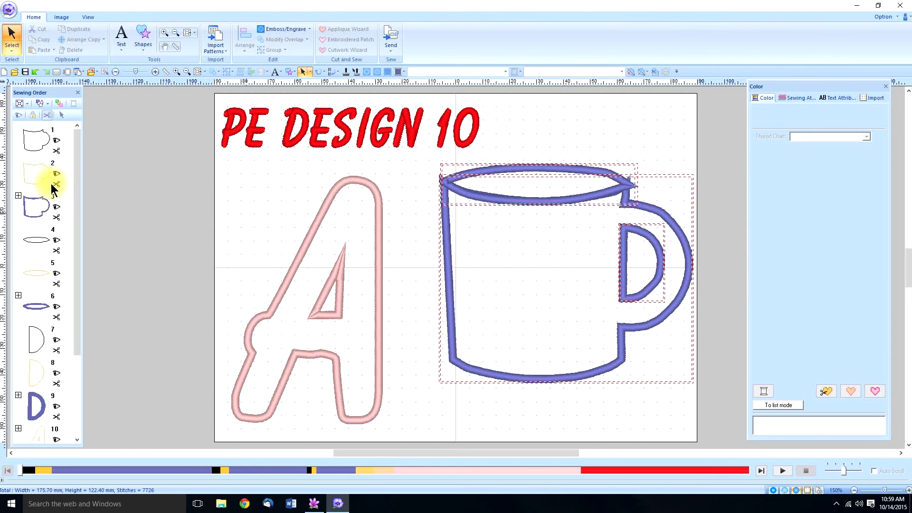
{"action": "left_click", "coordinate": [36, 335]}
{"action": "left_click", "coordinate": [33, 241]}
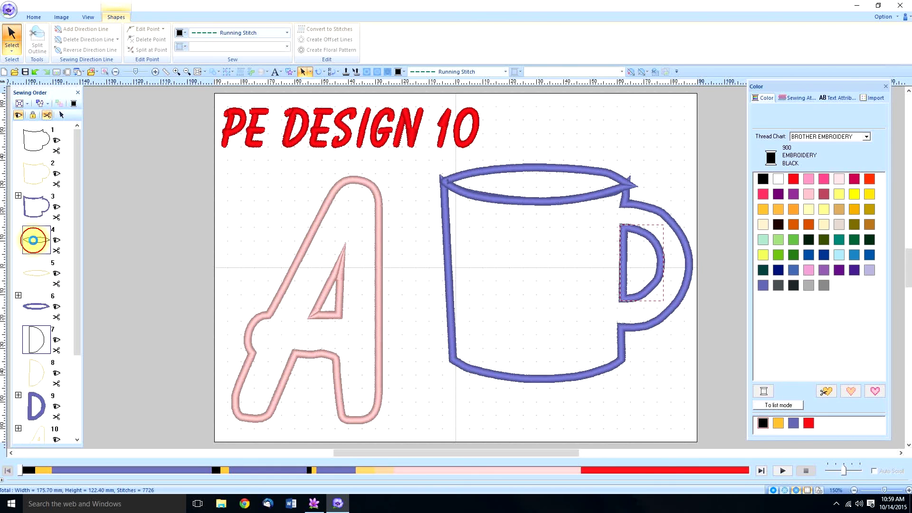
{"action": "left_click_drag", "start_coordinate": [35, 242], "coordinate": [34, 173]}
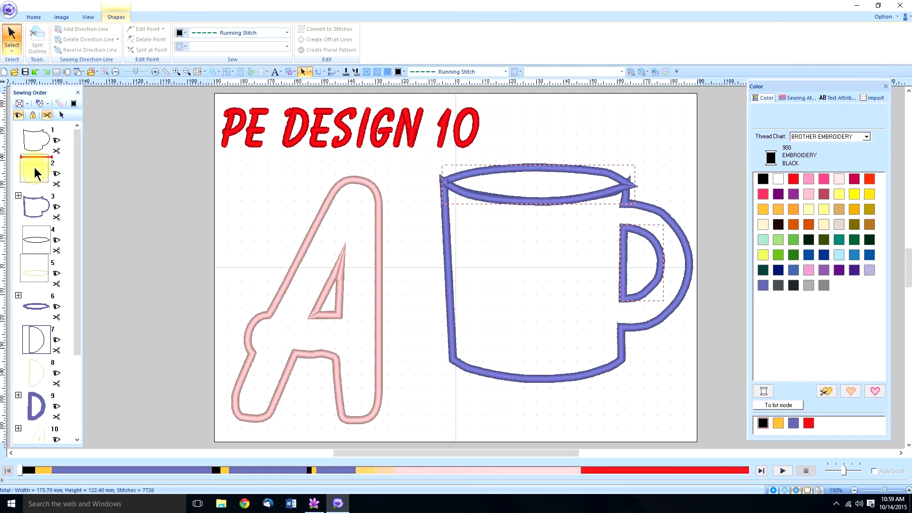
- Group the orange handle and rim placement parts as 2-1 to 2-3, then deselect
{"action": "left_click", "coordinate": [36, 373]}
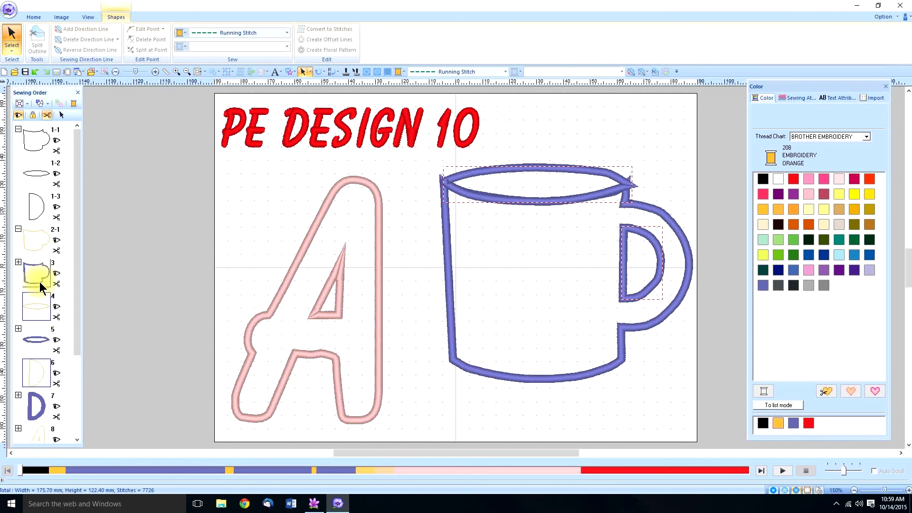
{"action": "left_click", "coordinate": [37, 304], "text": "ctrl"}
{"action": "left_click_drag", "start_coordinate": [36, 303], "coordinate": [39, 262]}
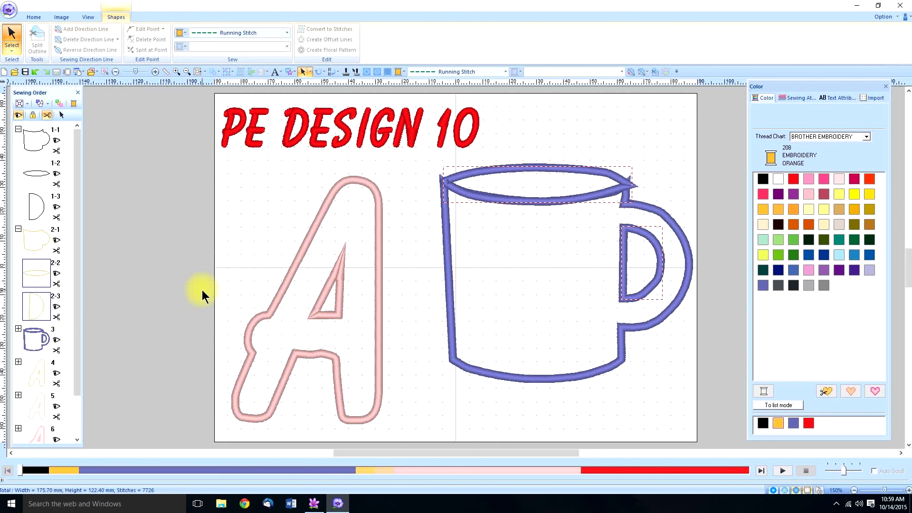
{"action": "left_click", "coordinate": [230, 259]}
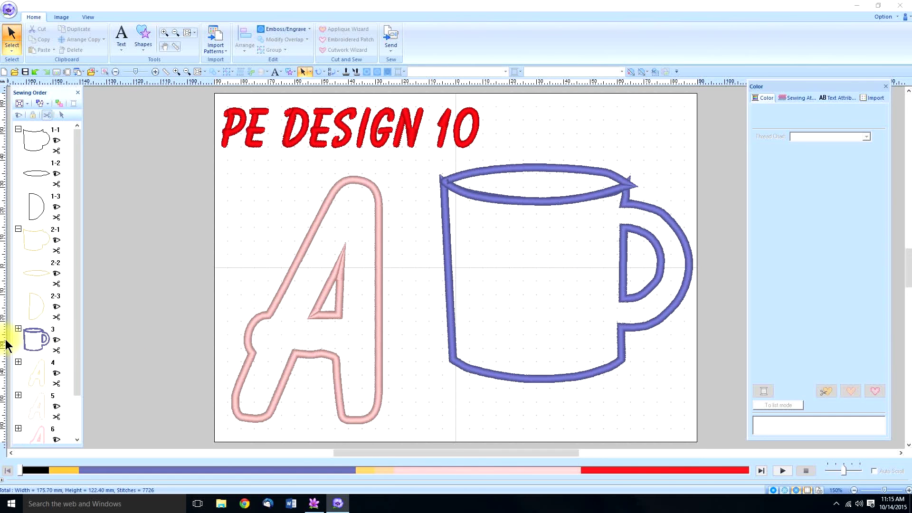
- Expand group 3 and reorder its violet parts as cup, rim ellipse, handle D, twice (3-1 to 3-6)
{"action": "left_click", "coordinate": [18, 328]}
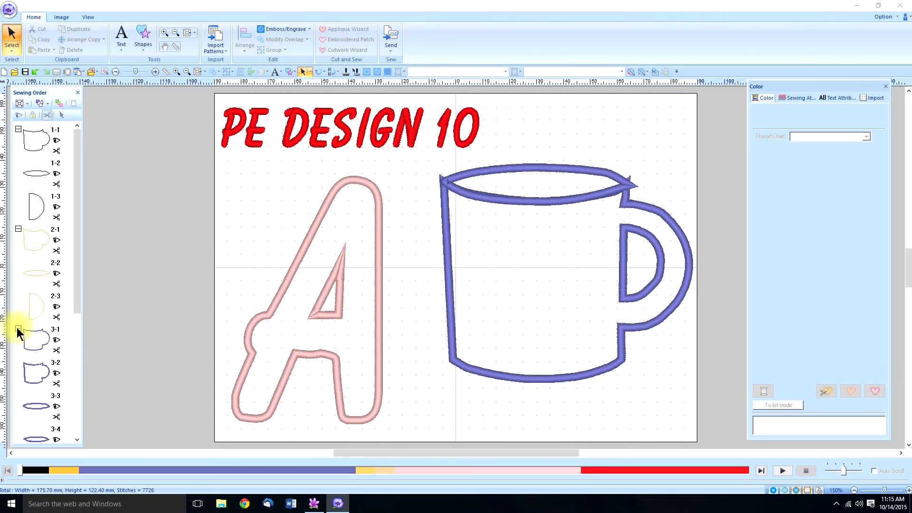
{"action": "mouse_move", "coordinate": [78, 286]}
{"action": "left_mouse_down"}
{"action": "mouse_move", "coordinate": [81, 404]}
{"action": "mouse_move", "coordinate": [77, 301]}
{"action": "left_mouse_up"}
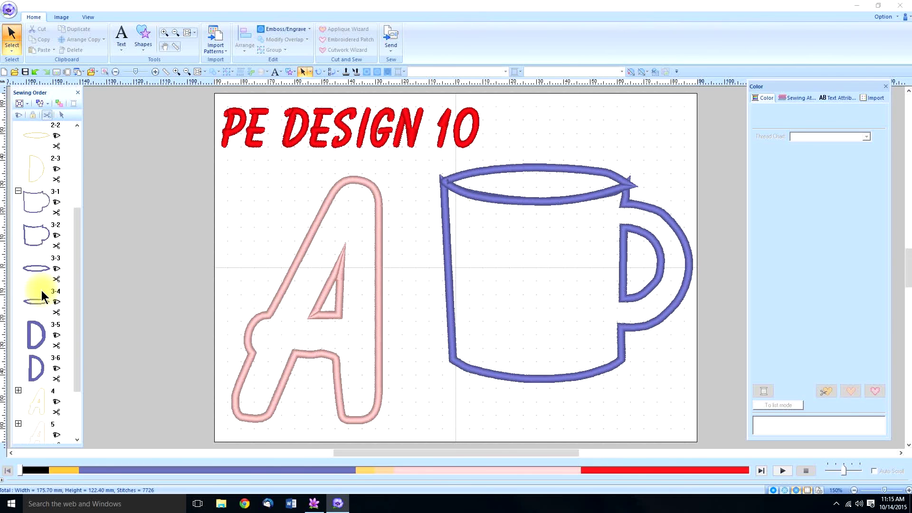
{"action": "left_click_drag", "start_coordinate": [34, 269], "coordinate": [31, 224]}
{"action": "left_click", "coordinate": [41, 346]}
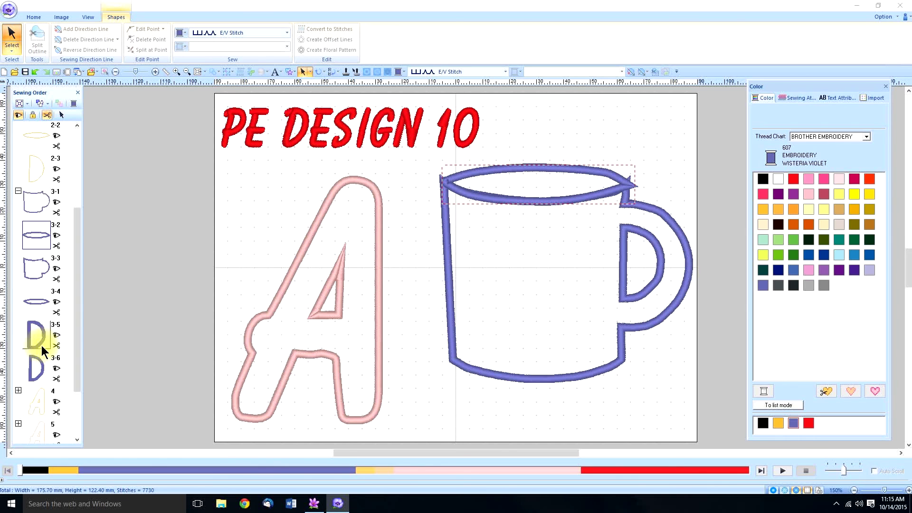
{"action": "left_click_drag", "start_coordinate": [36, 335], "coordinate": [37, 259]}
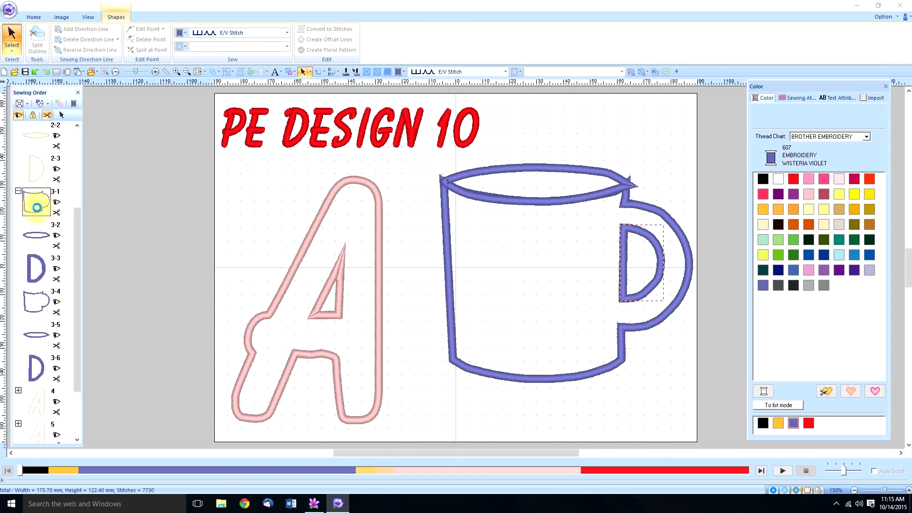
{"action": "left_click_drag", "start_coordinate": [38, 201], "coordinate": [37, 314]}
{"action": "left_click", "coordinate": [37, 342]}
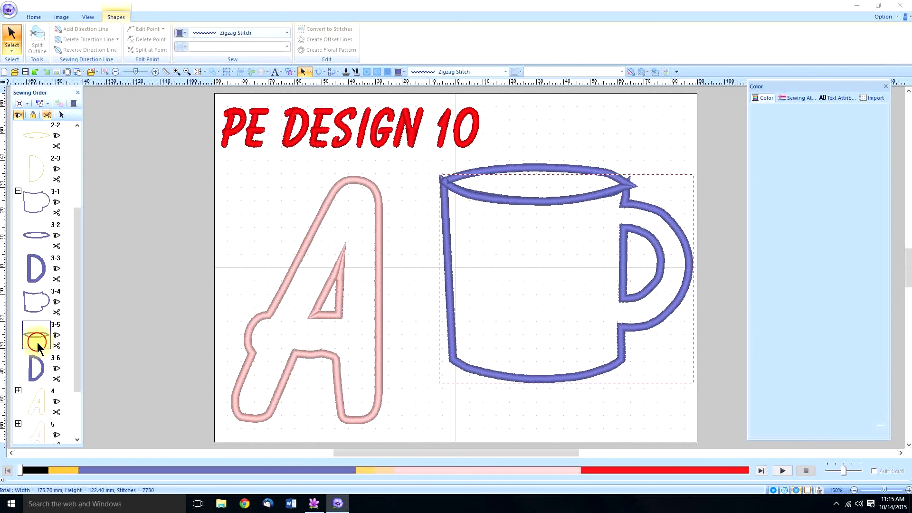
{"action": "left_click", "coordinate": [36, 369]}
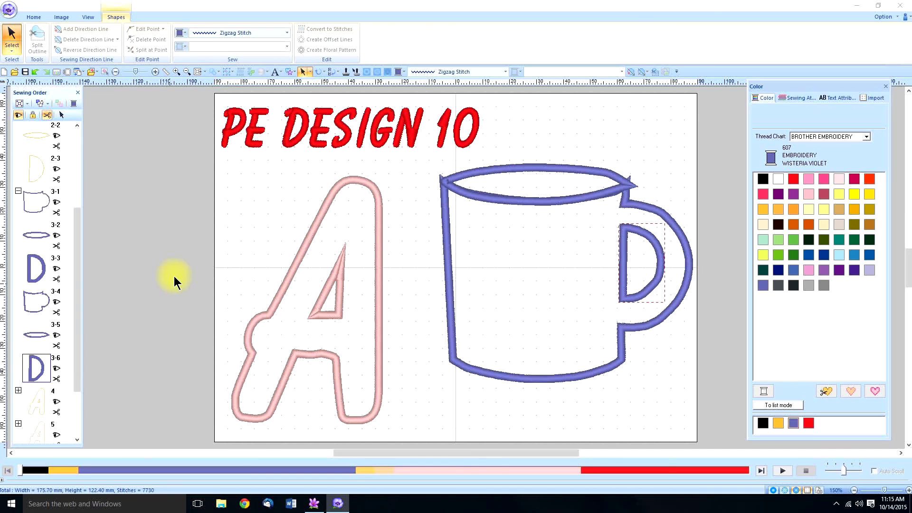